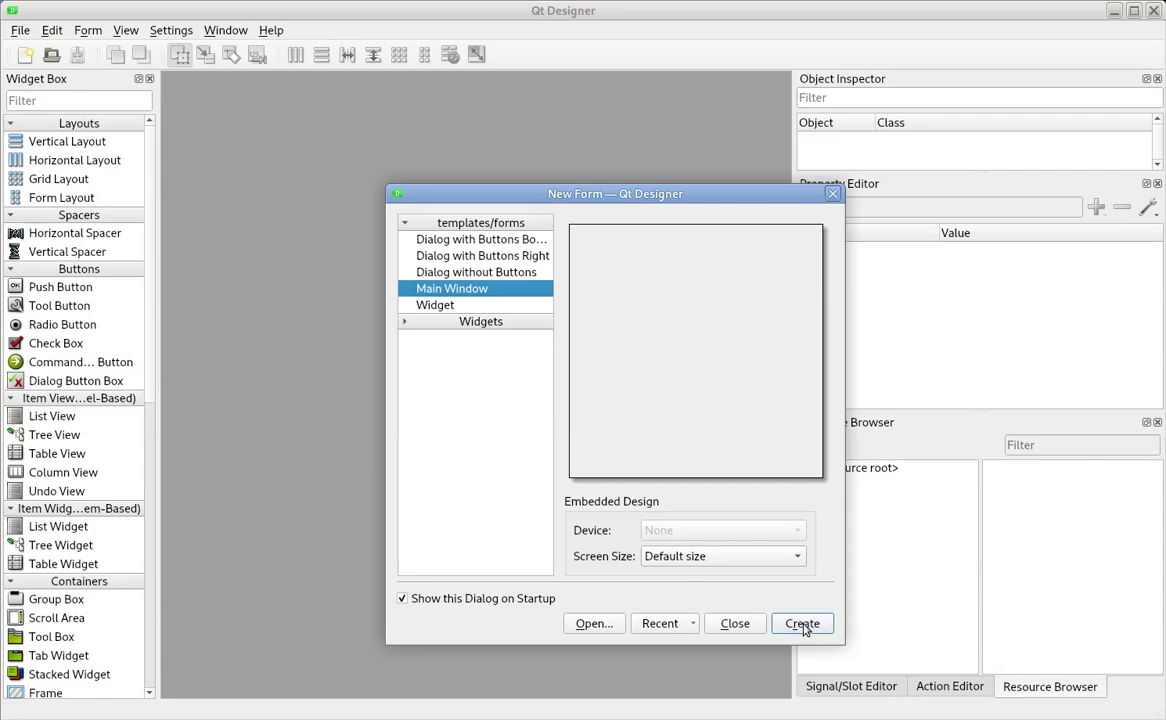
Create a new Main Window form and add a File menu to its menu bar.
{"action": "left_click", "coordinate": [803, 624]}
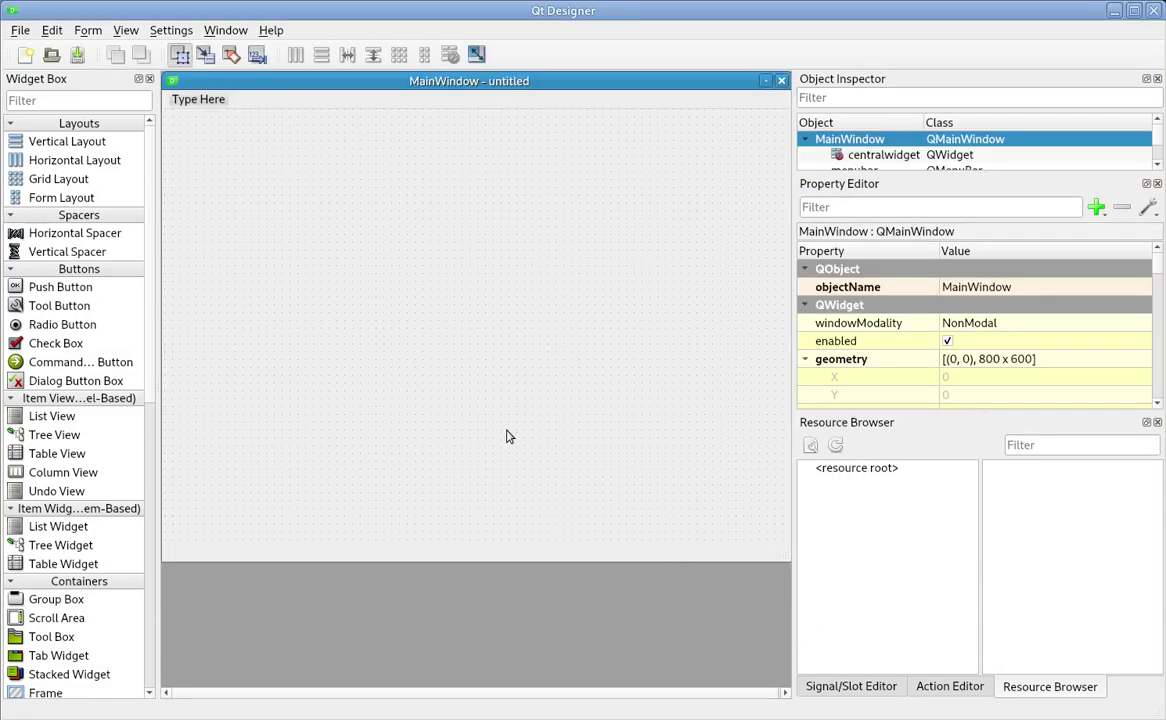
{"action": "left_click", "coordinate": [221, 103]}
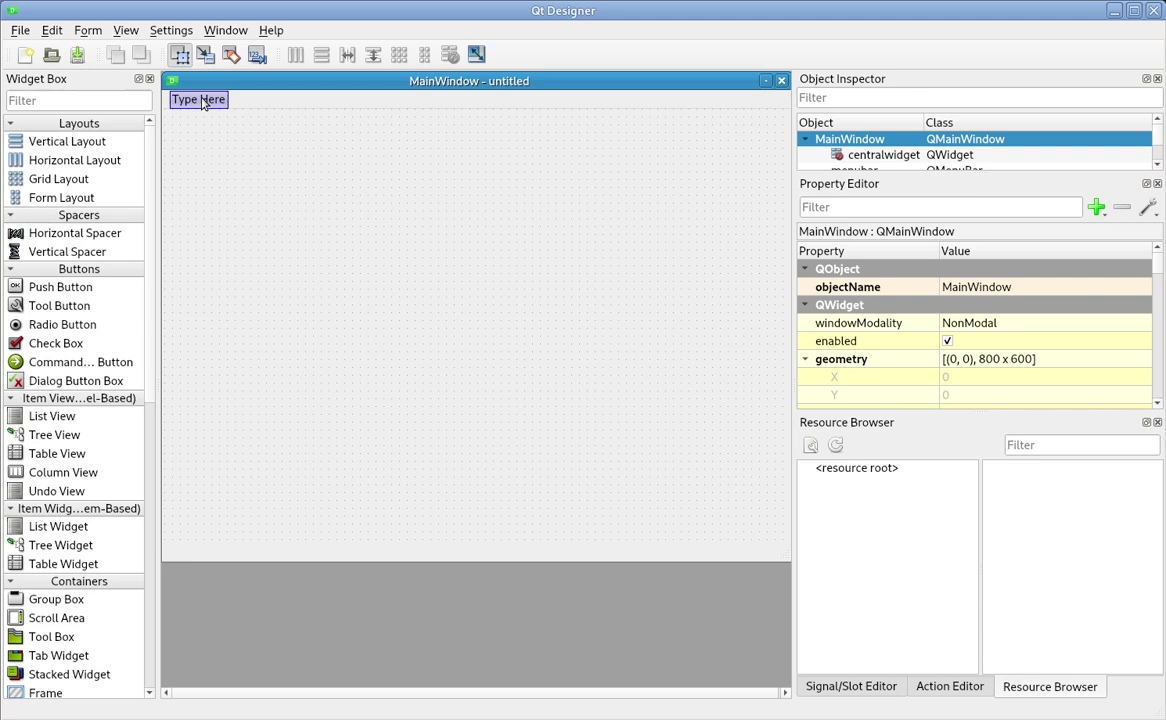
{"action": "type", "text": "File"}
{"action": "key", "text": "Return"}
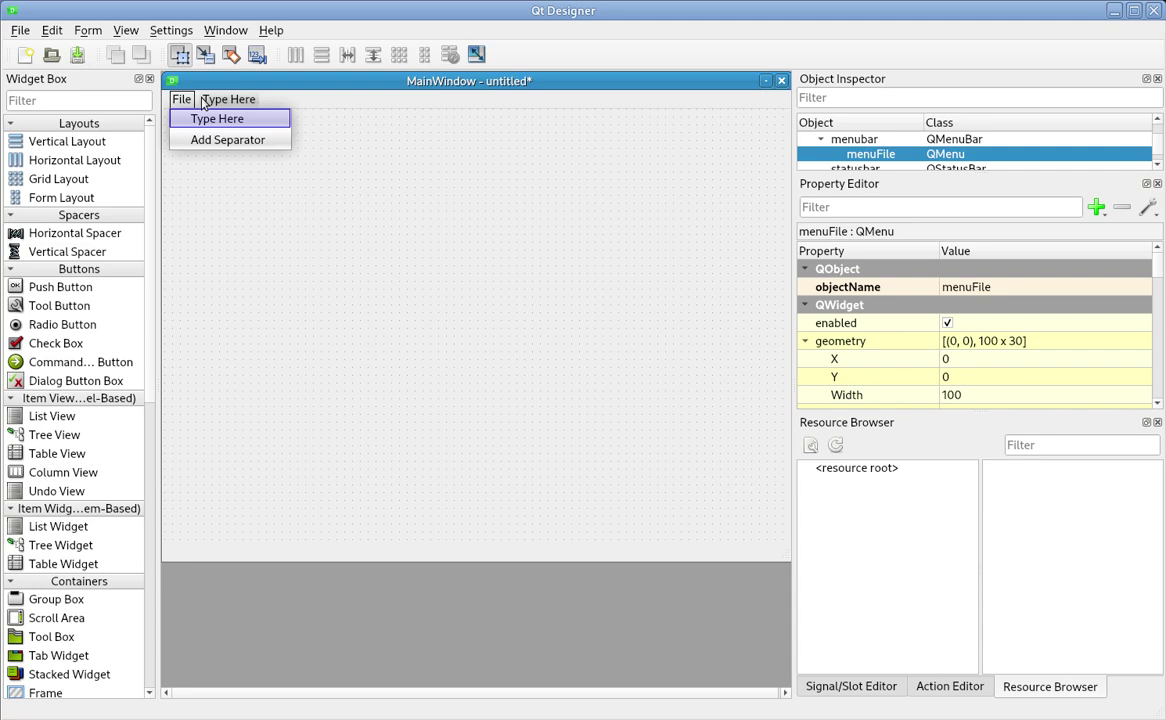
Add the entries Open, Edit and Quit to the form's File menu.
{"action": "type", "text": "Ope"}
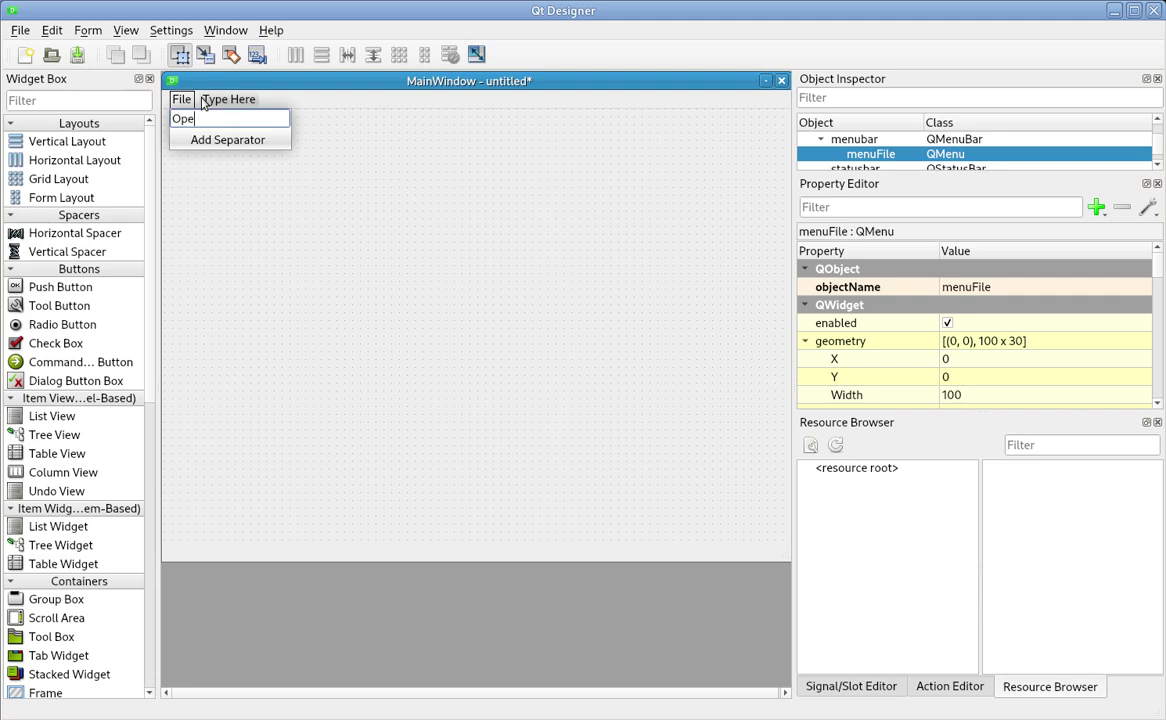
{"action": "type", "text": "n"}
{"action": "key", "text": "Return"}
{"action": "type", "text": "E"}
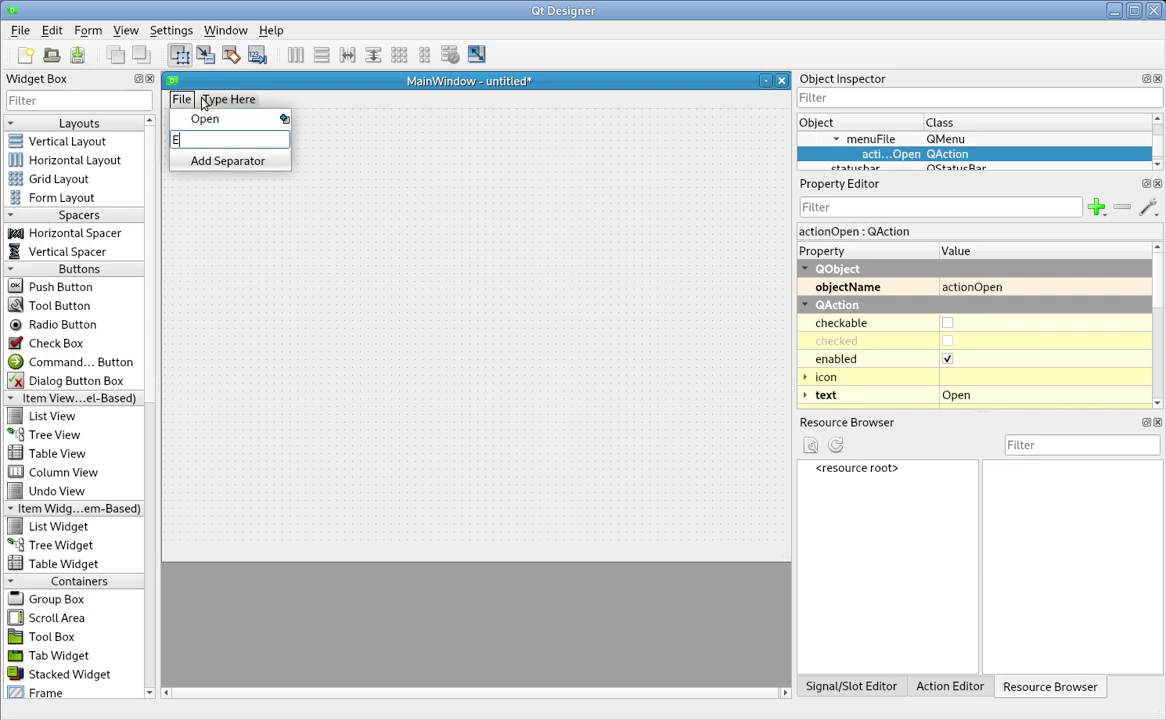
{"action": "type", "text": "dit"}
{"action": "key", "text": "Return"}
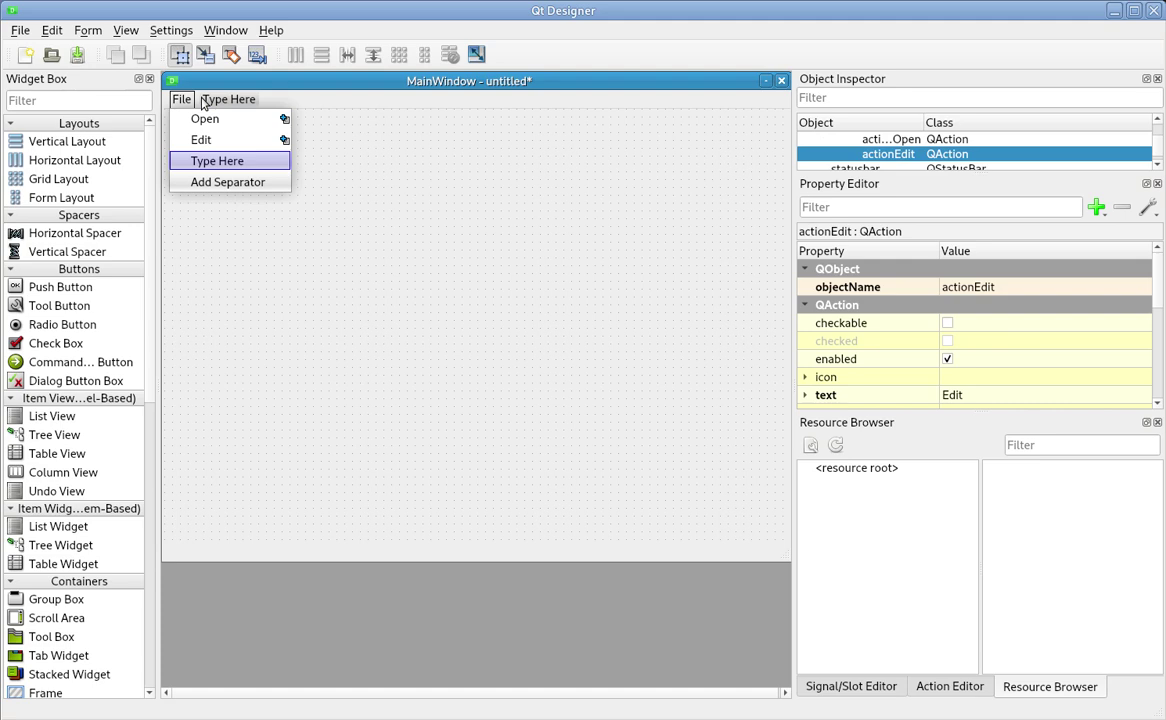
{"action": "type", "text": "Qui"}
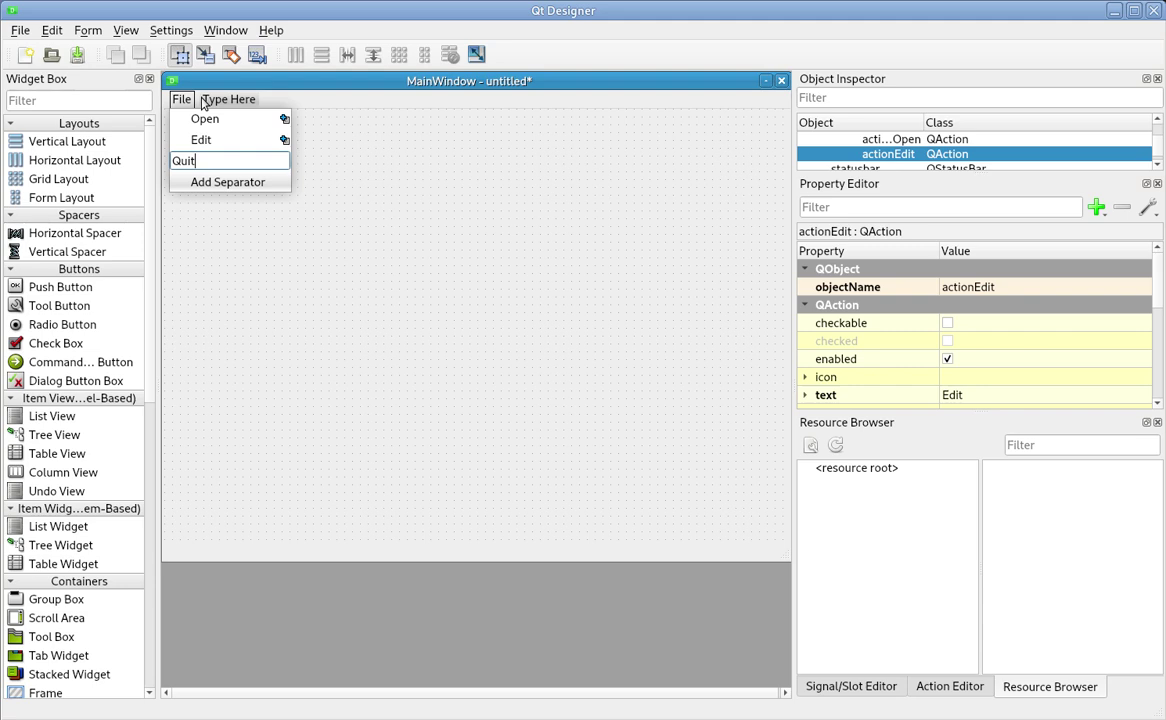
{"action": "type", "text": "t"}
{"action": "key", "text": "Return"}
{"action": "key", "text": "Escape"}
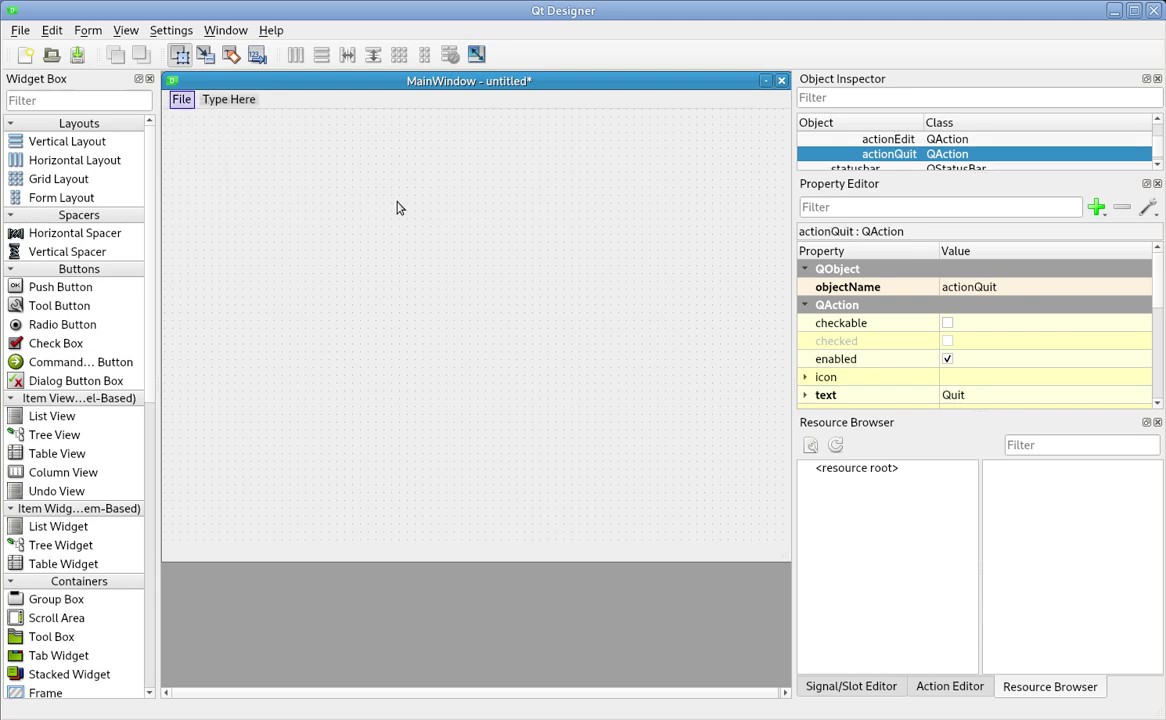
{"action": "left_click", "coordinate": [166, 99]}
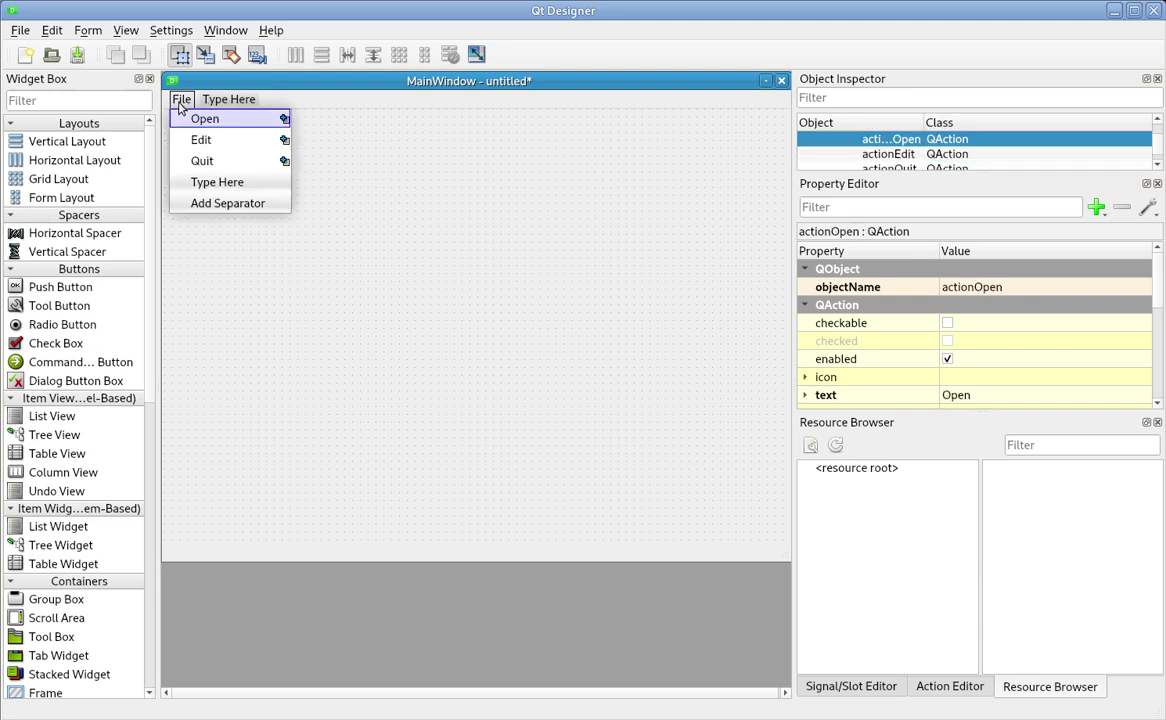
Show the form's actions in the Action Editor and widen its Name column so the action names fit.
{"action": "left_click", "coordinate": [955, 688]}
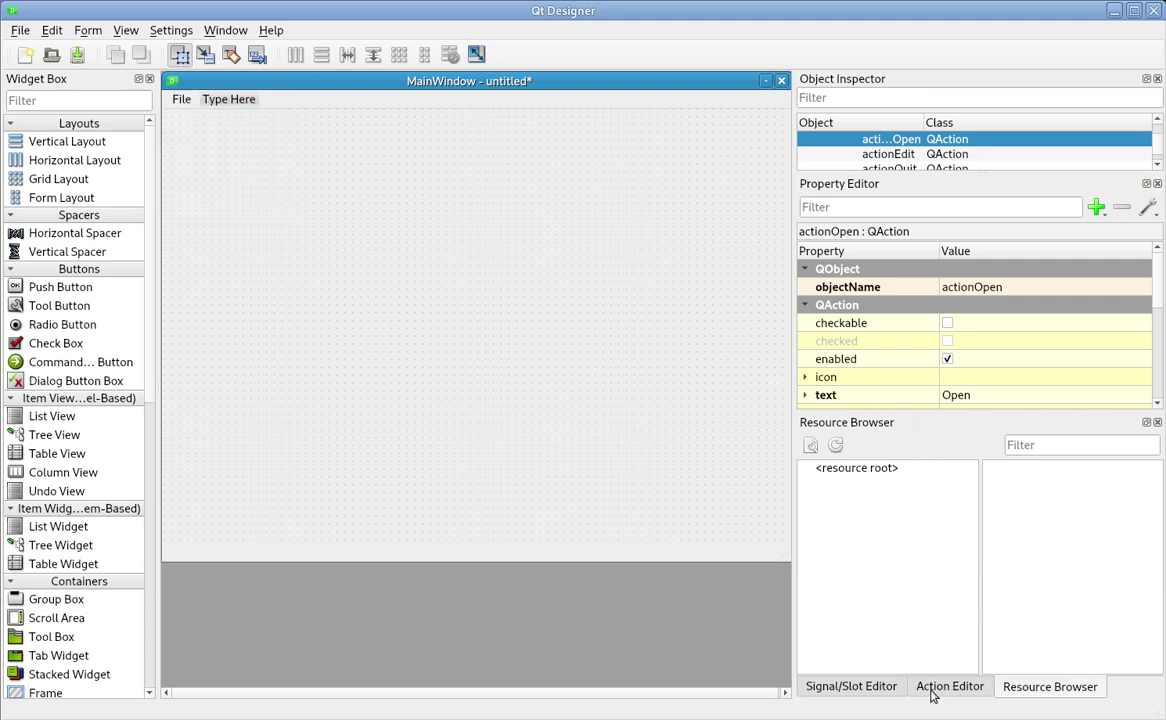
{"action": "left_click", "coordinate": [935, 688]}
{"action": "left_click", "coordinate": [880, 518]}
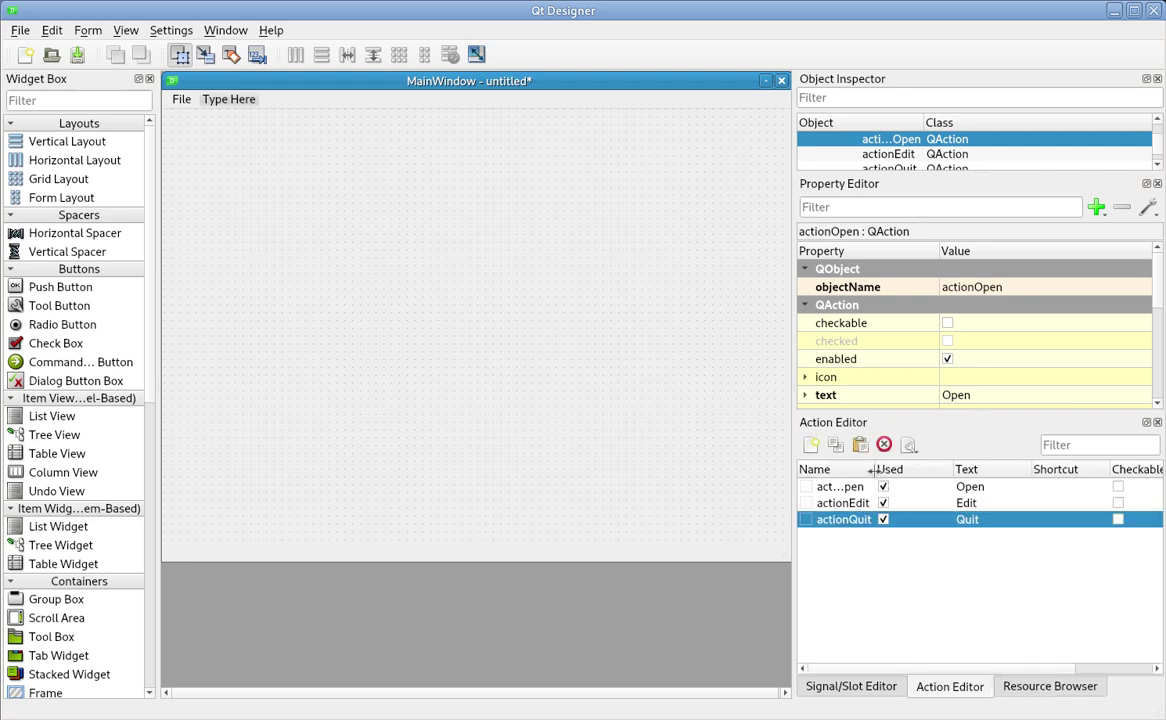
{"action": "left_click_drag", "start_coordinate": [880, 469], "coordinate": [933, 466]}
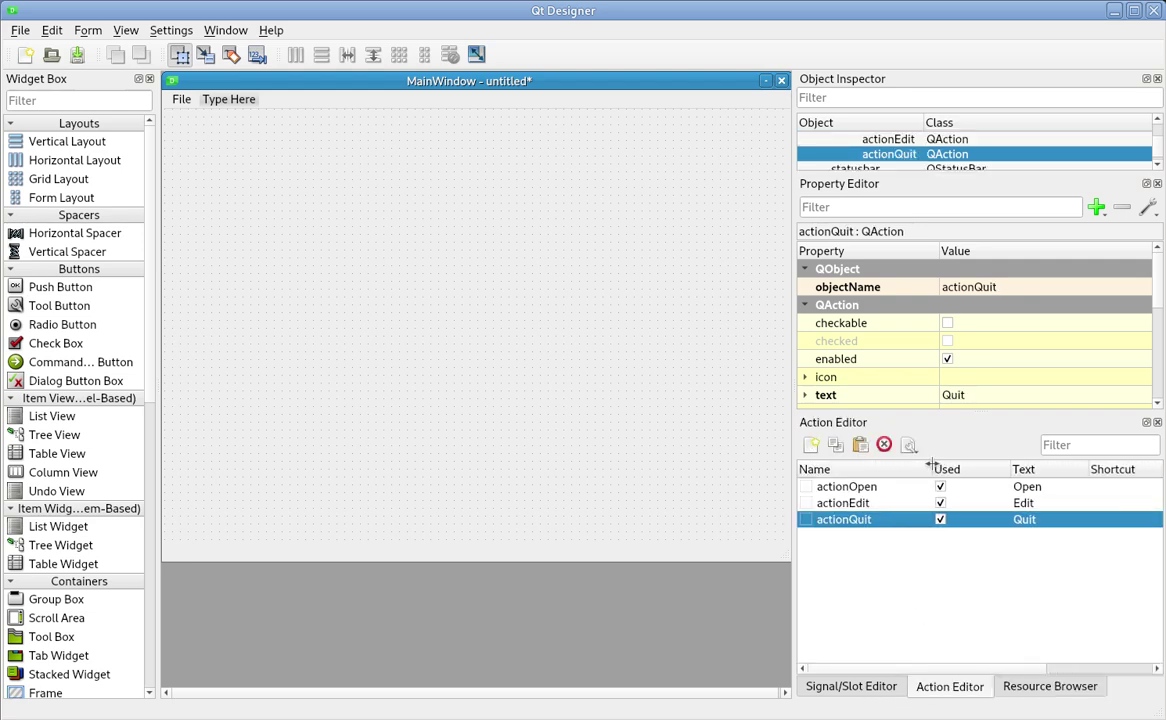
Add a tool bar to the main window and place the Open, Edit and Quit actions on it in that order.
{"action": "right_click", "coordinate": [333, 121]}
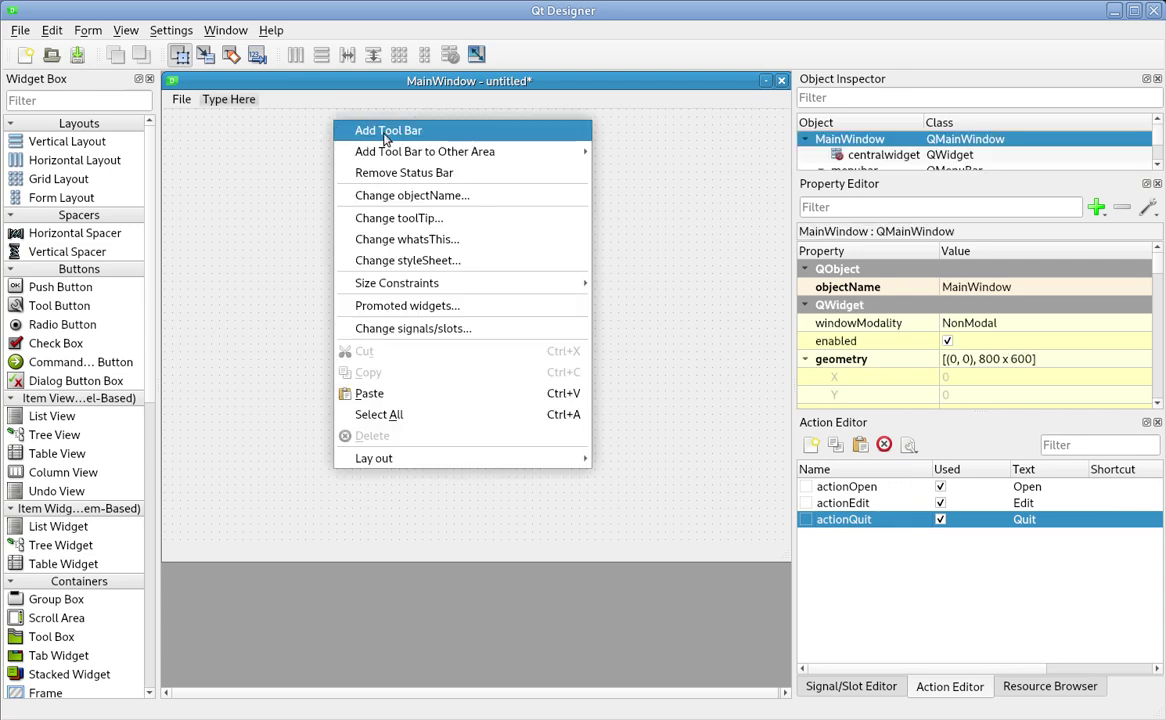
{"action": "left_click", "coordinate": [388, 134]}
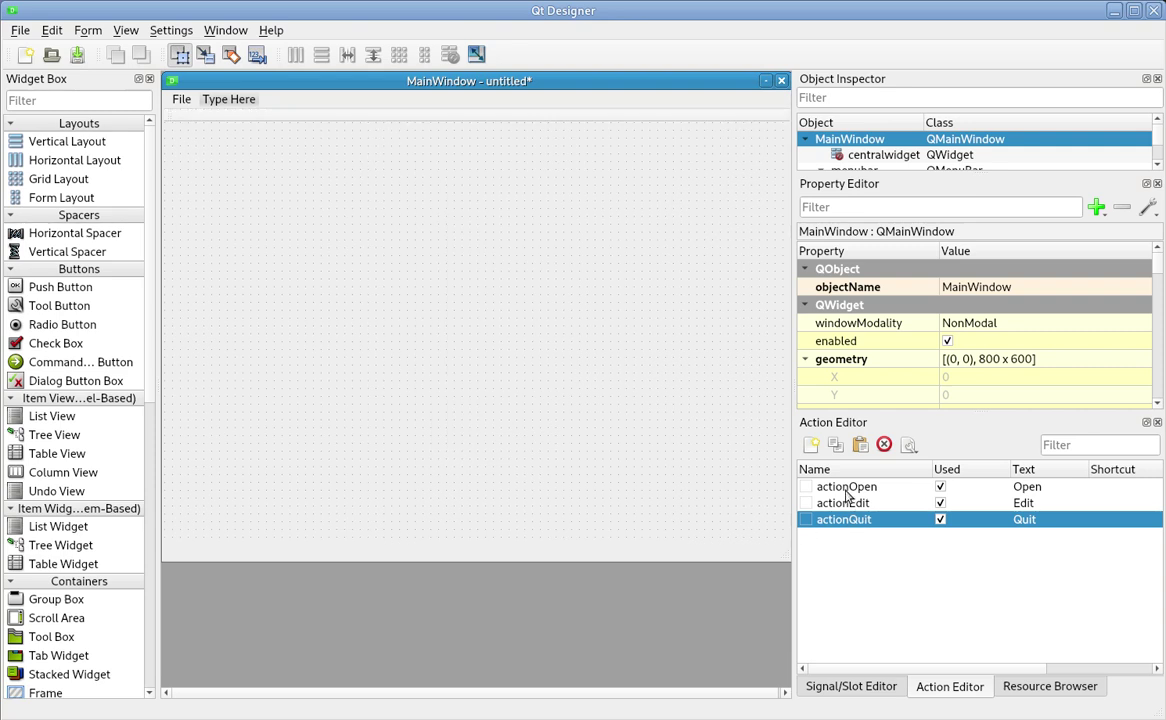
{"action": "left_click_drag", "start_coordinate": [848, 490], "coordinate": [229, 119]}
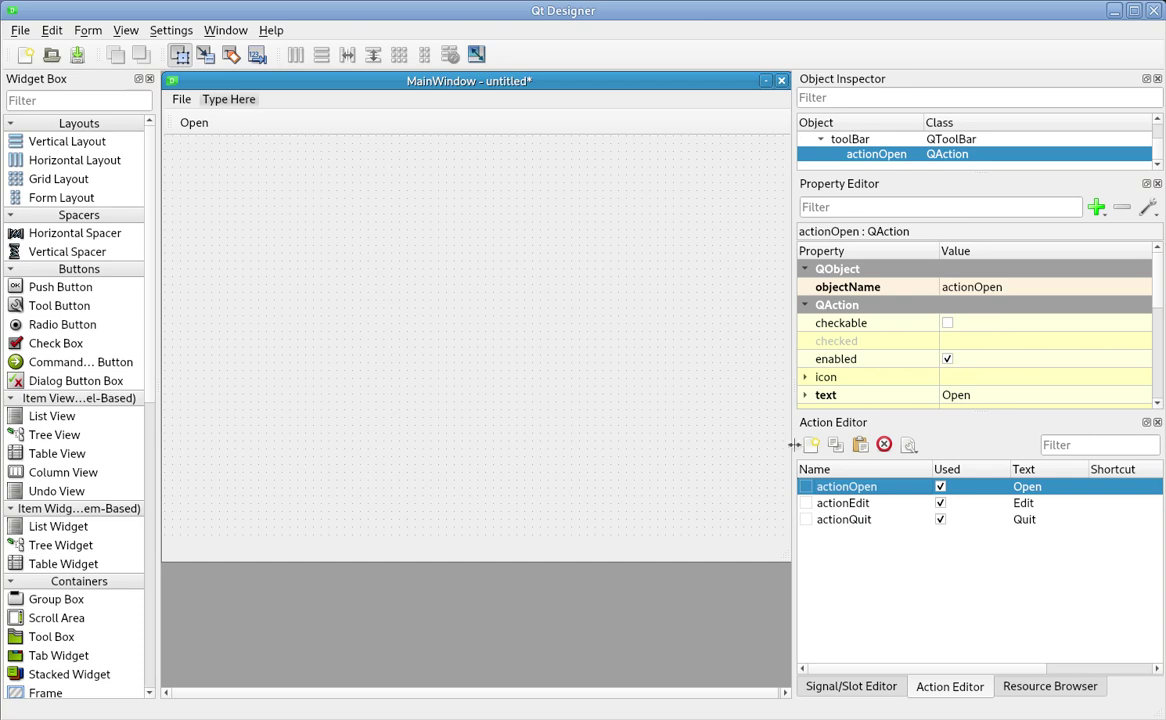
{"action": "left_click_drag", "start_coordinate": [840, 503], "coordinate": [240, 112]}
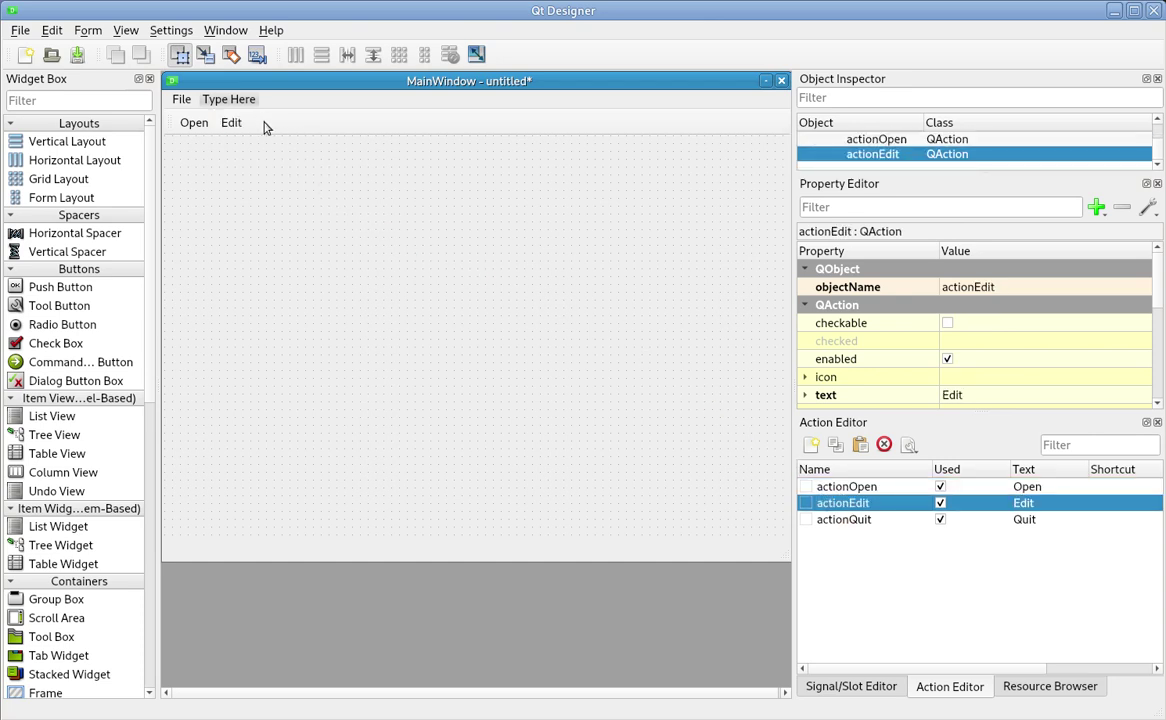
{"action": "left_click_drag", "start_coordinate": [860, 527], "coordinate": [350, 136]}
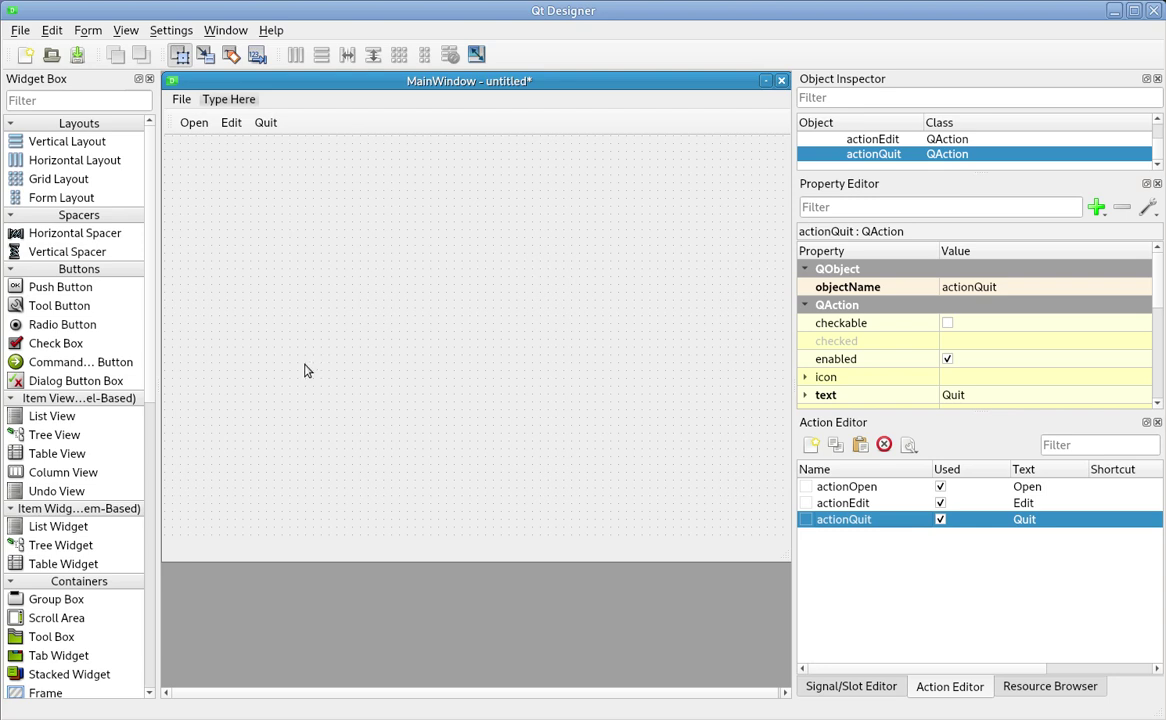
Place a Tab Widget on the form at about (50, 220) and a Frame above it.
{"action": "scroll", "coordinate": [65, 440], "scroll_direction": "down", "scroll_amount": 2}
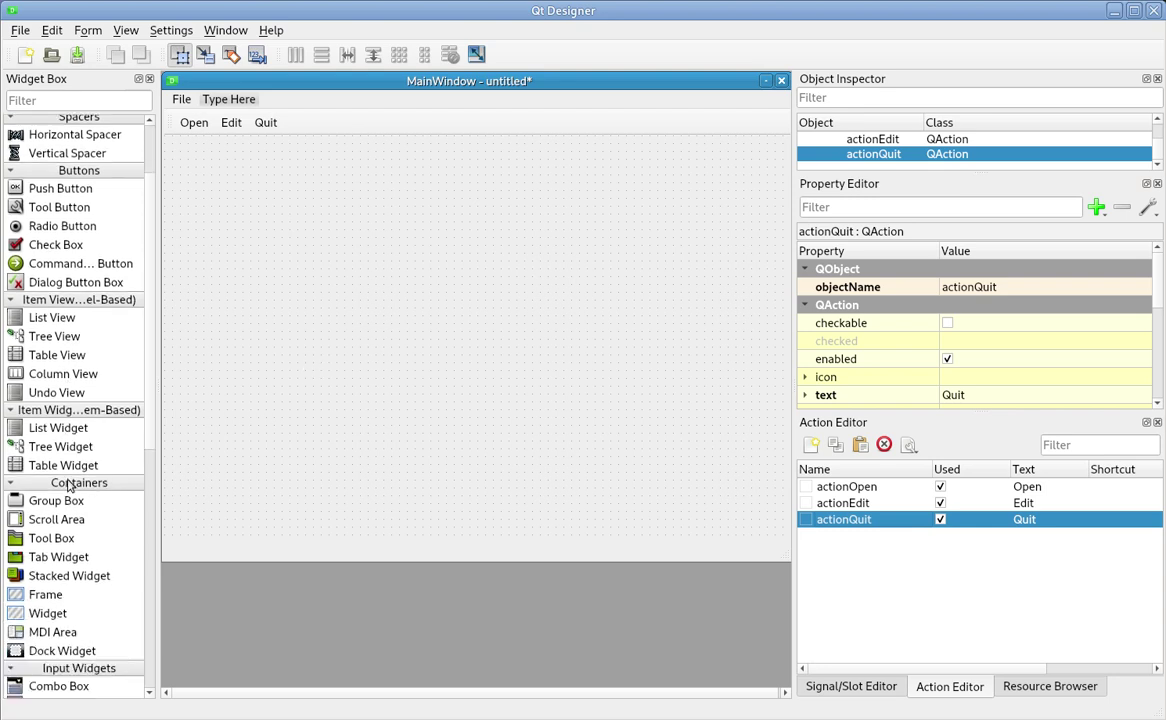
{"action": "left_click_drag", "start_coordinate": [50, 550], "coordinate": [205, 320]}
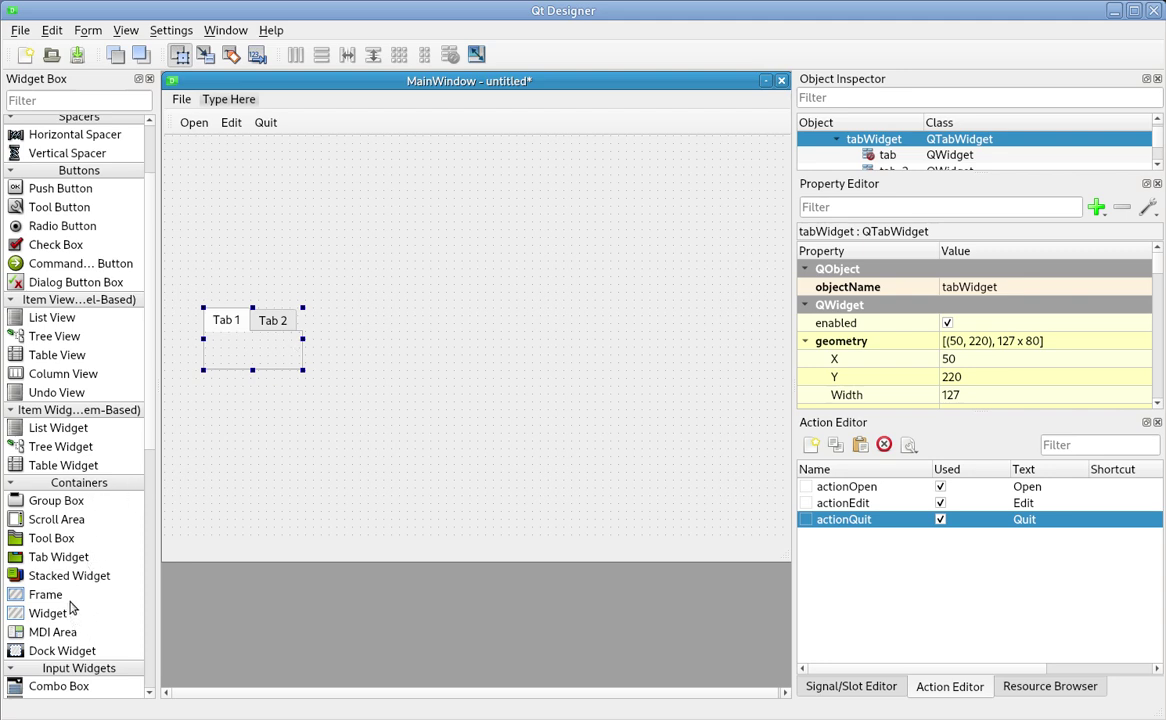
{"action": "left_click_drag", "start_coordinate": [58, 605], "coordinate": [198, 177]}
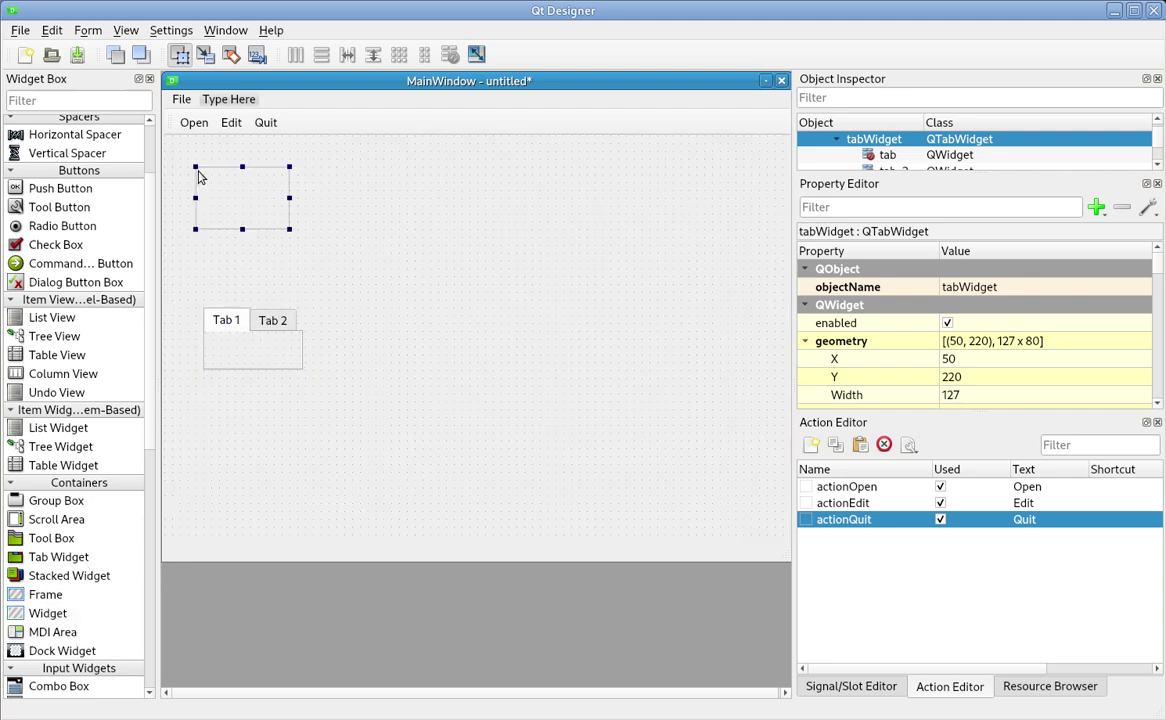
Lay out the main window's contents vertically.
{"action": "right_click", "coordinate": [436, 248]}
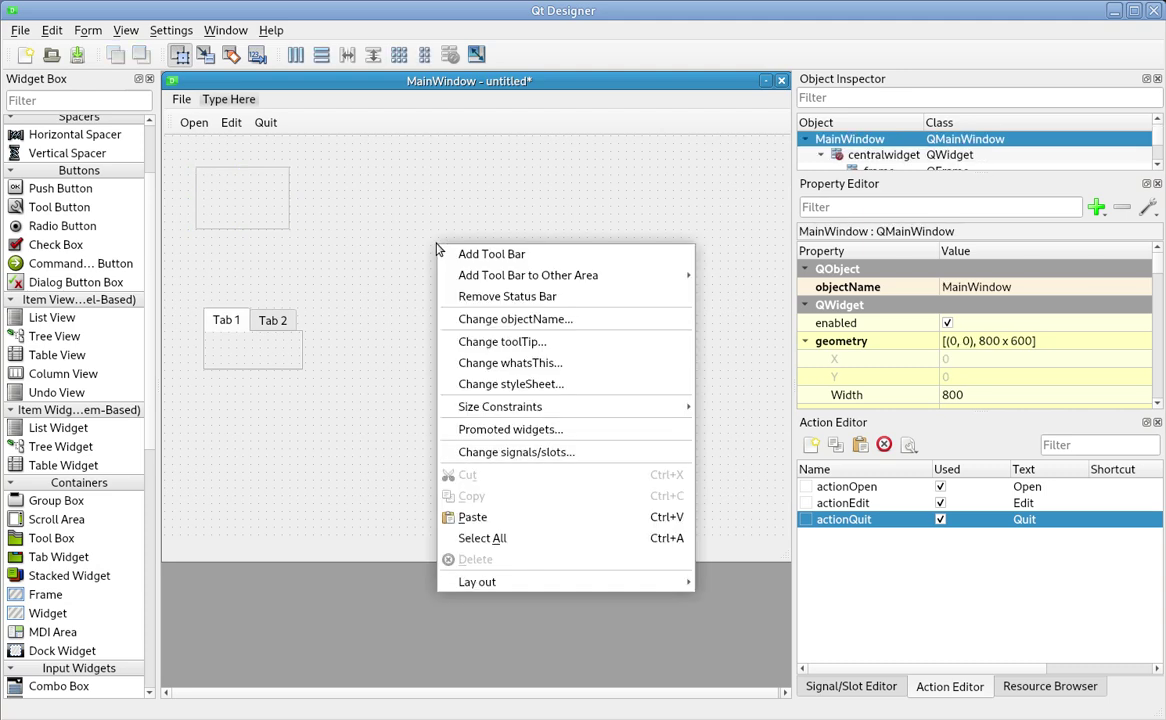
{"action": "mouse_move", "coordinate": [545, 582]}
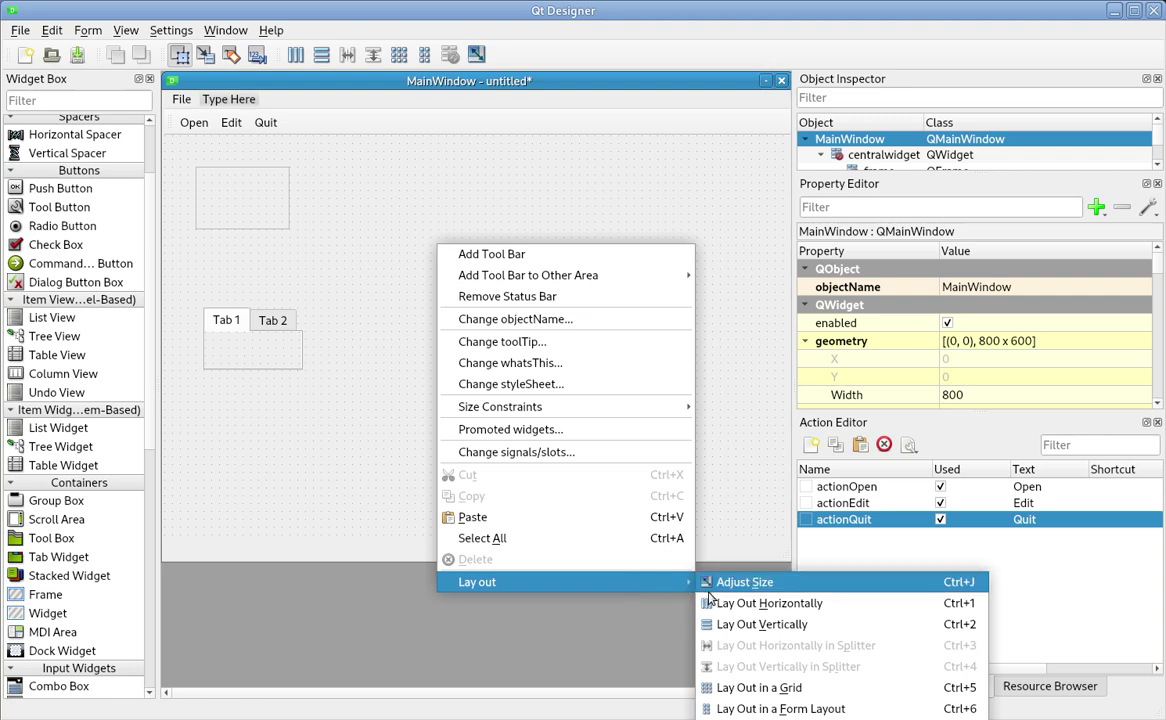
{"action": "left_click", "coordinate": [757, 626]}
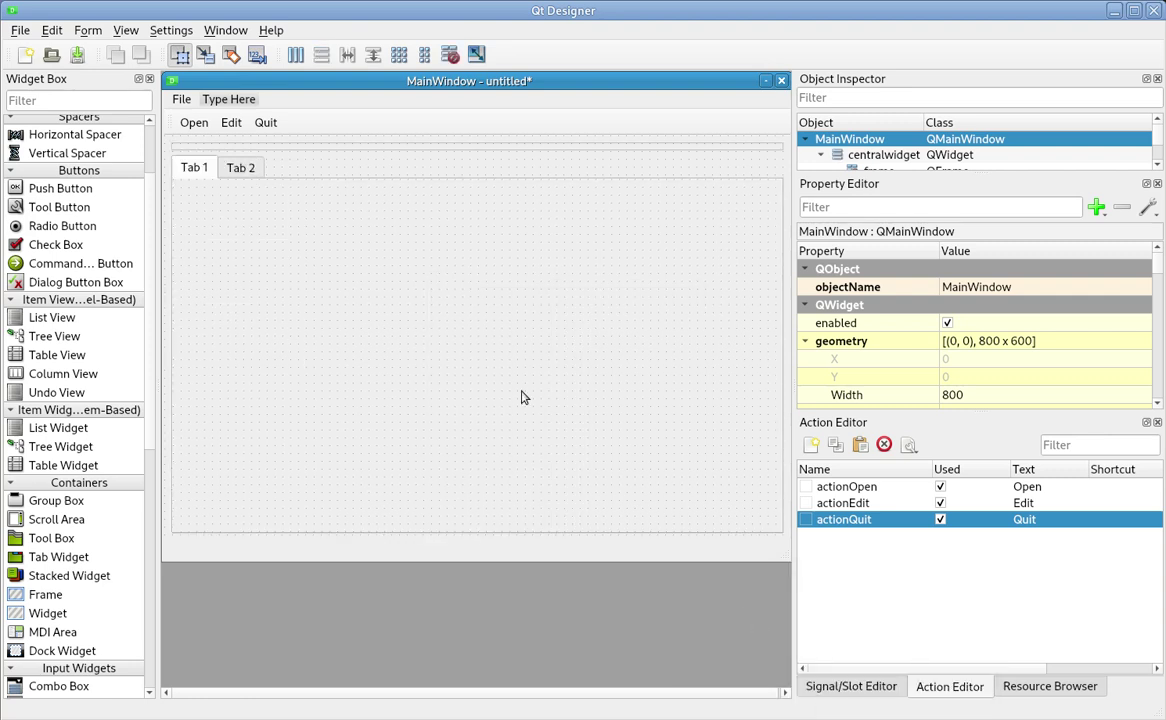
Place a Group Box inside the thin frame above the tab widget.
{"action": "left_click", "coordinate": [312, 148]}
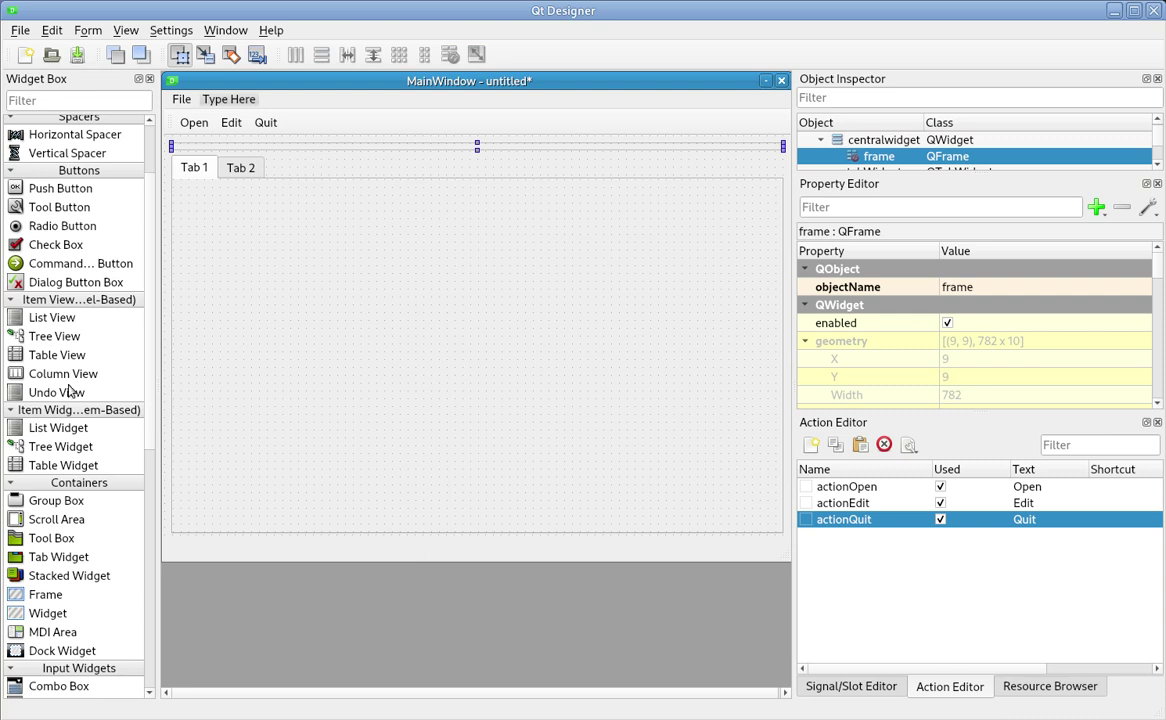
{"action": "scroll", "coordinate": [90, 533], "scroll_direction": "down", "scroll_amount": 3}
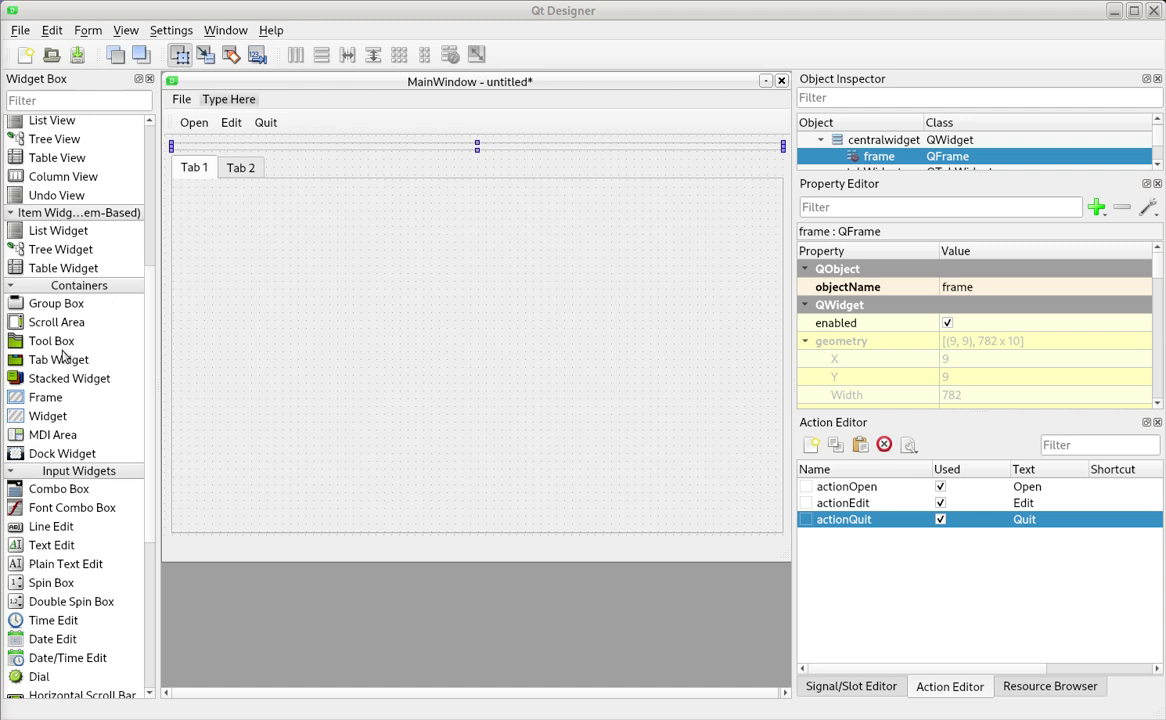
{"action": "left_click_drag", "start_coordinate": [40, 310], "coordinate": [229, 150]}
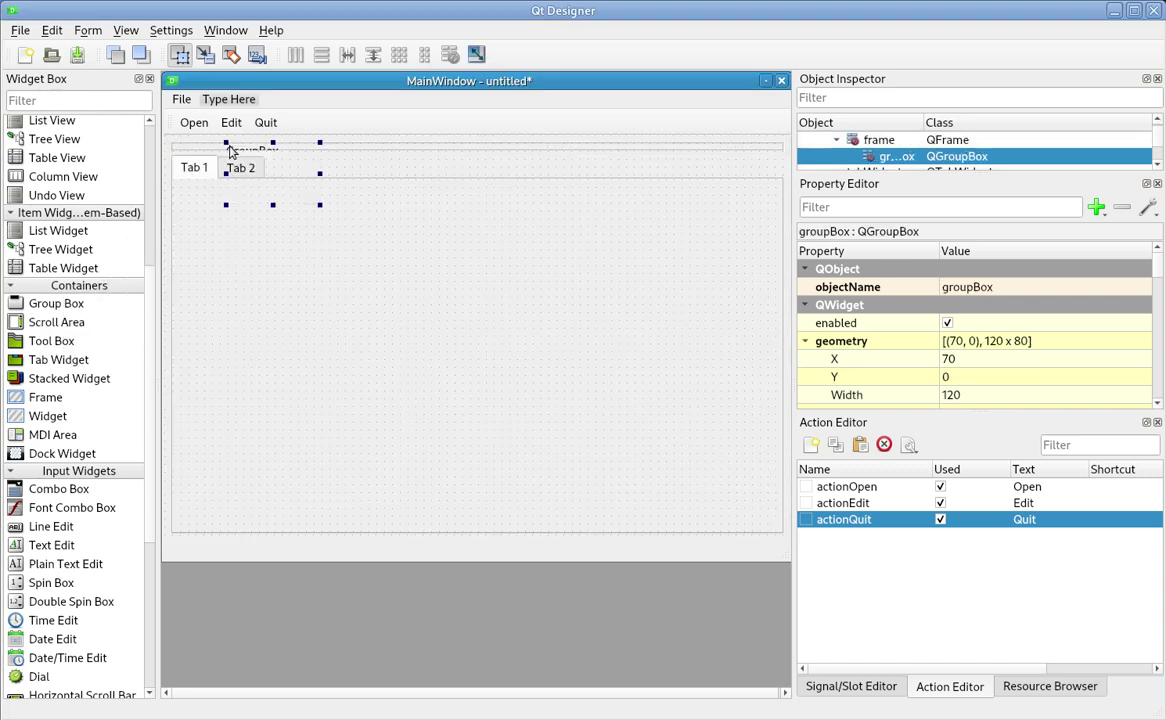
Lay out the contents of the frame holding the group box in a grid.
{"action": "left_click", "coordinate": [350, 152]}
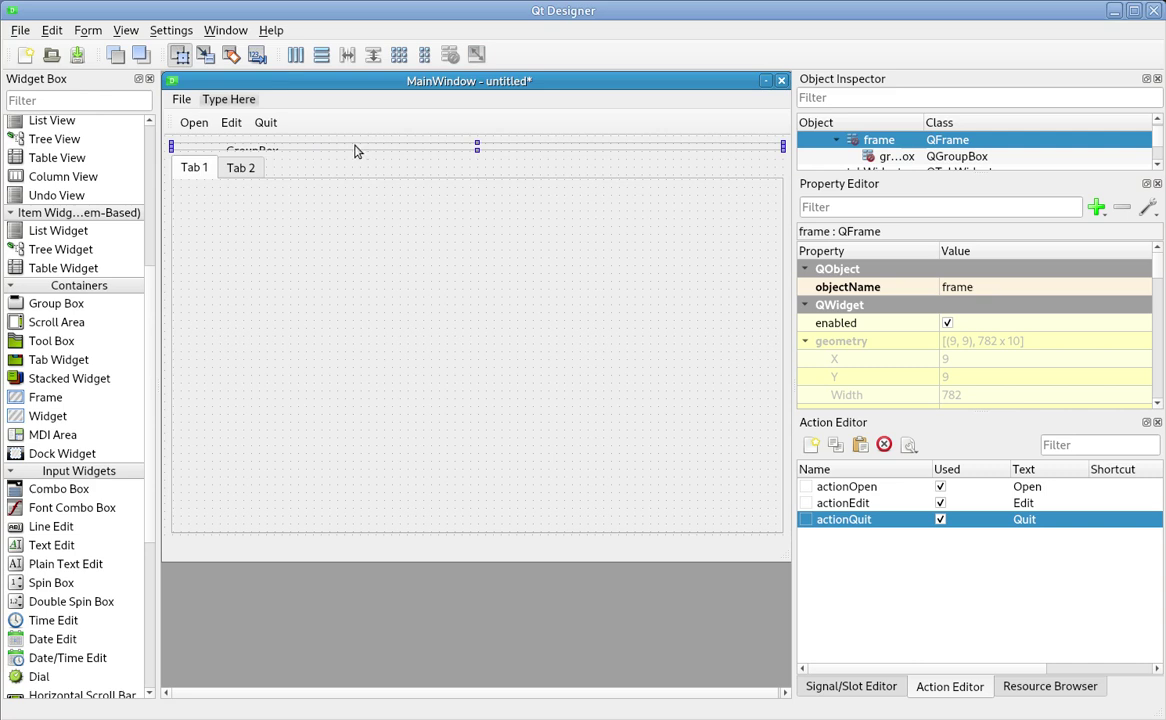
{"action": "right_click", "coordinate": [354, 150]}
{"action": "mouse_move", "coordinate": [430, 484]}
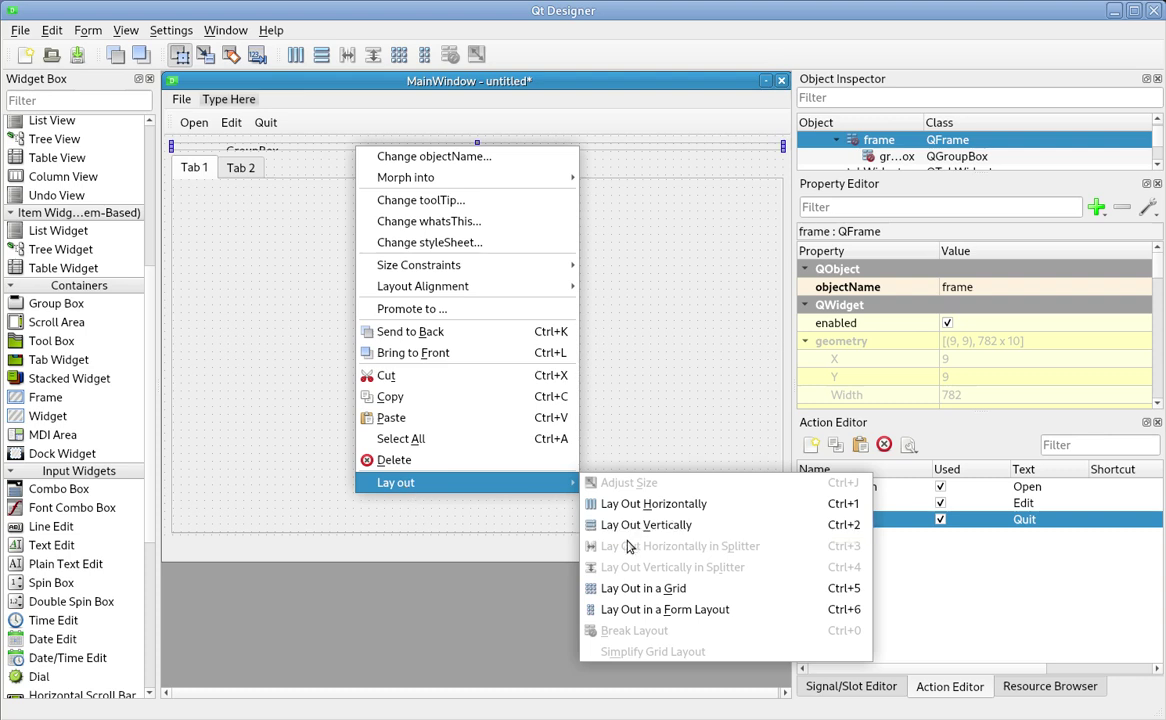
{"action": "left_click", "coordinate": [643, 588]}
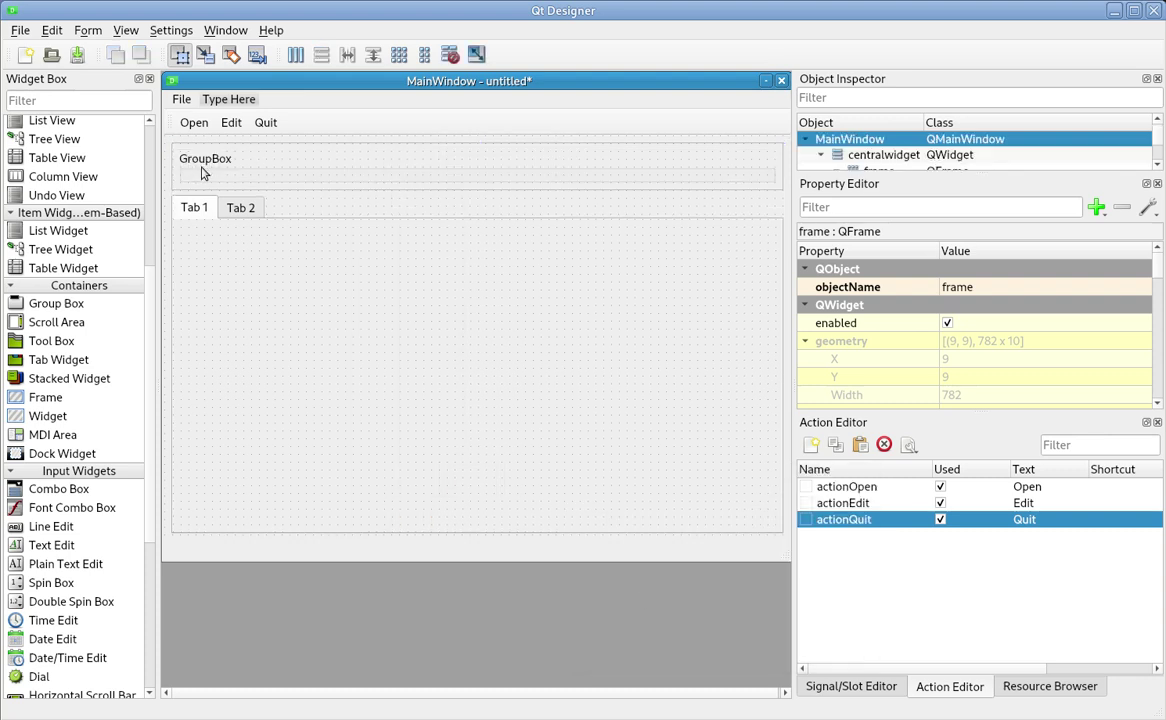
Place a Label inside the group box and lay out the group box's contents in a grid.
{"action": "scroll", "coordinate": [78, 505], "scroll_direction": "down", "scroll_amount": 5}
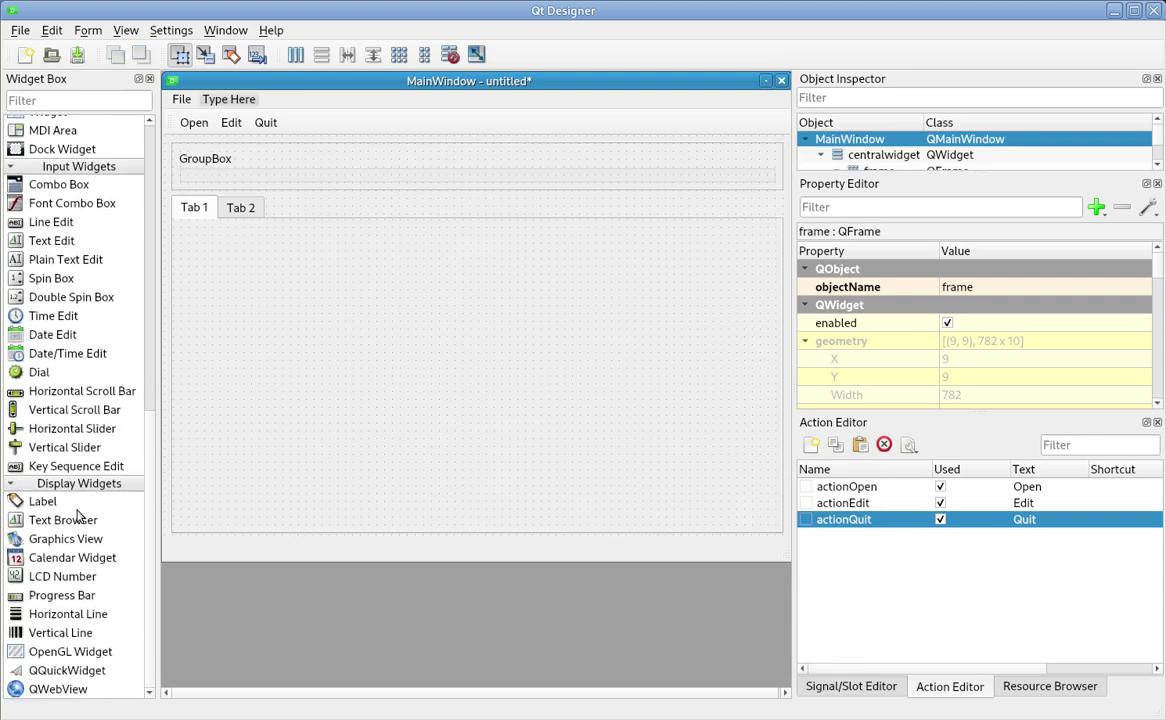
{"action": "left_click_drag", "start_coordinate": [42, 502], "coordinate": [206, 178]}
{"action": "right_click", "coordinate": [305, 180]}
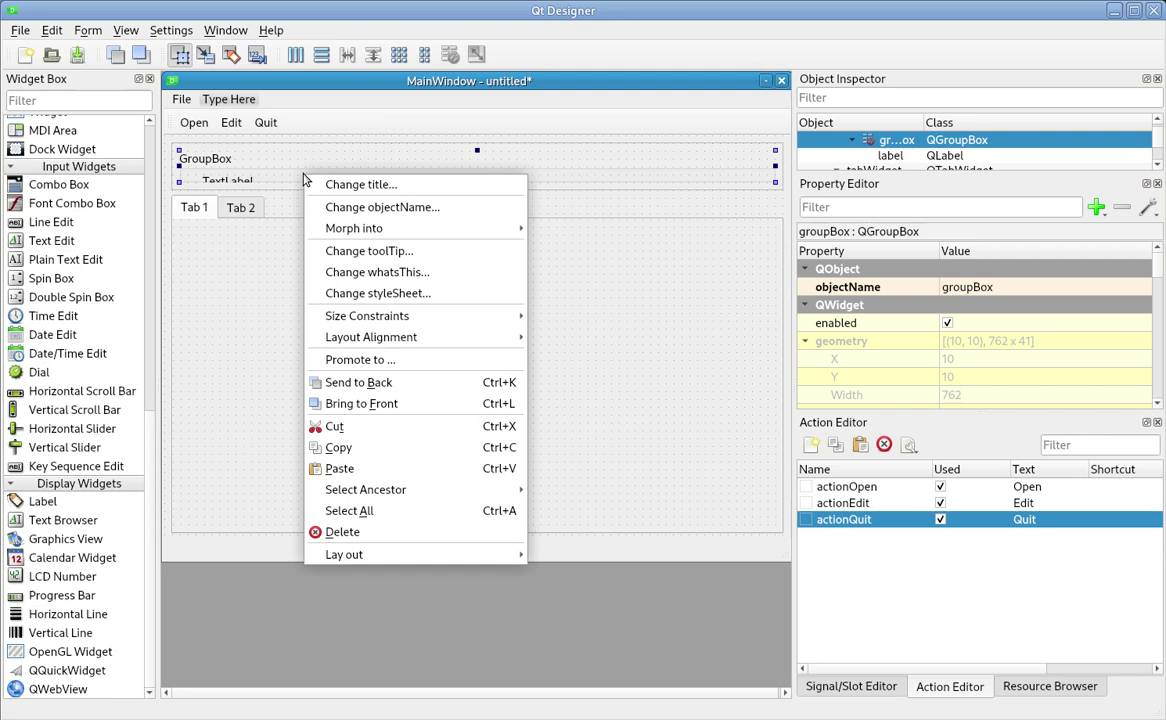
{"action": "mouse_move", "coordinate": [478, 556]}
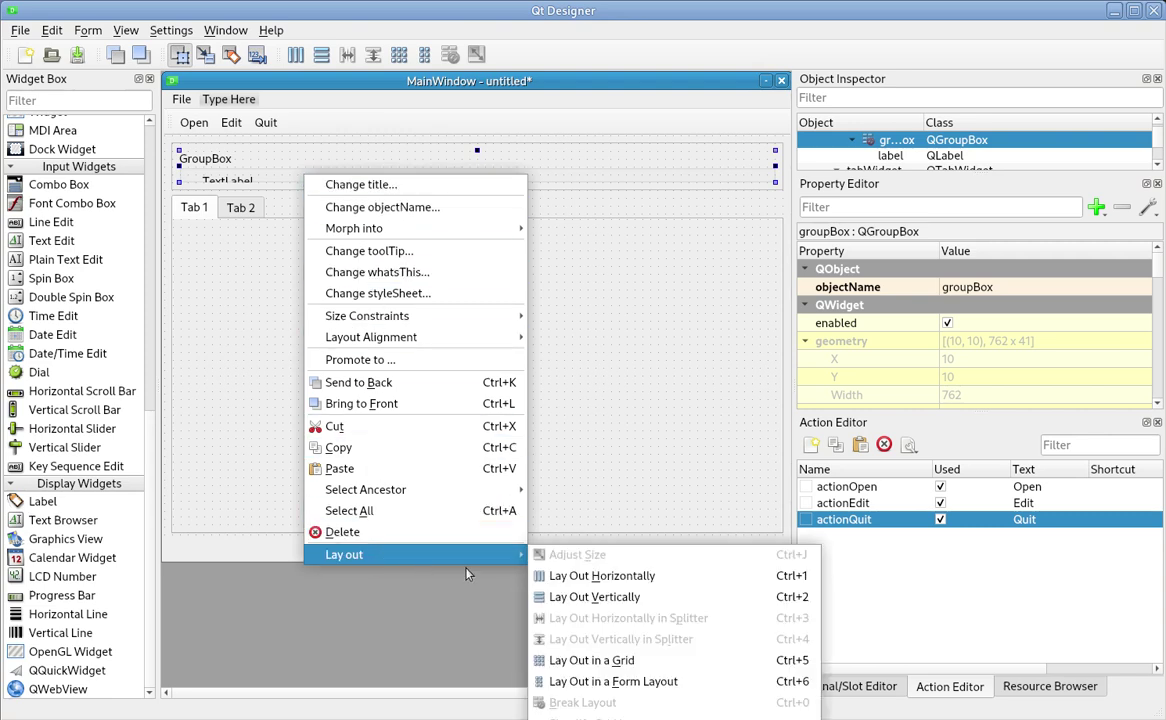
{"action": "left_click", "coordinate": [548, 664]}
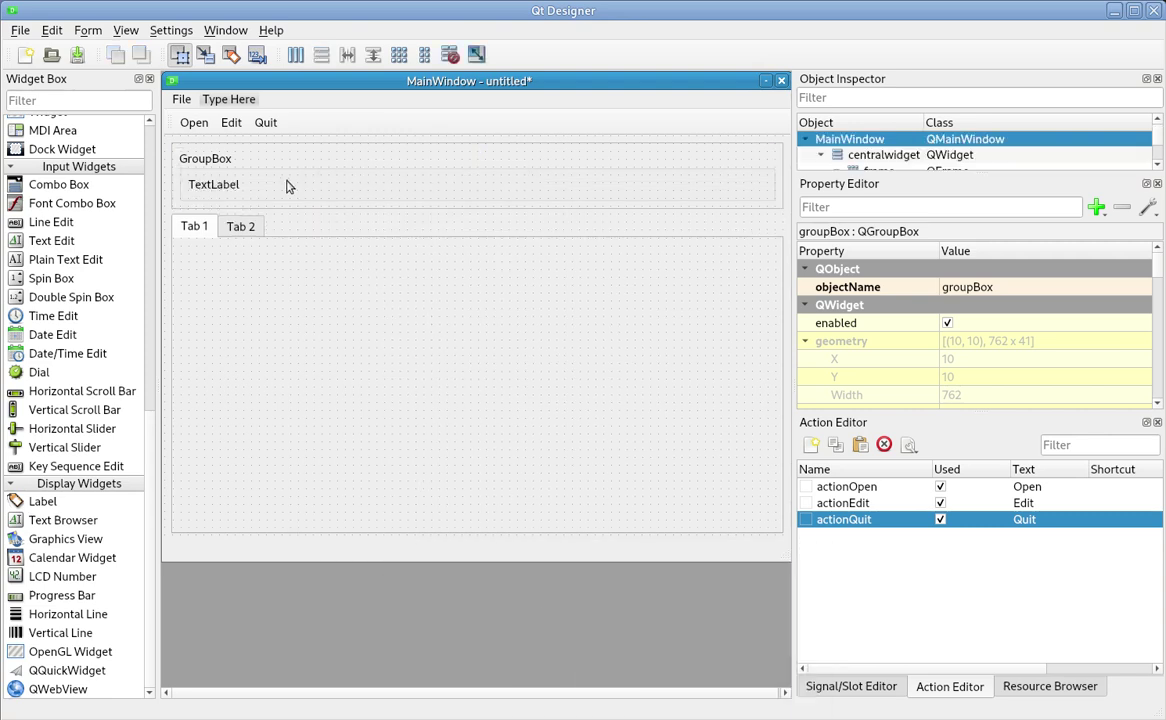
Place a Horizontal Spacer beside the label, filling the rest of the group box's width.
{"action": "scroll", "coordinate": [92, 235], "scroll_direction": "up", "scroll_amount": 3}
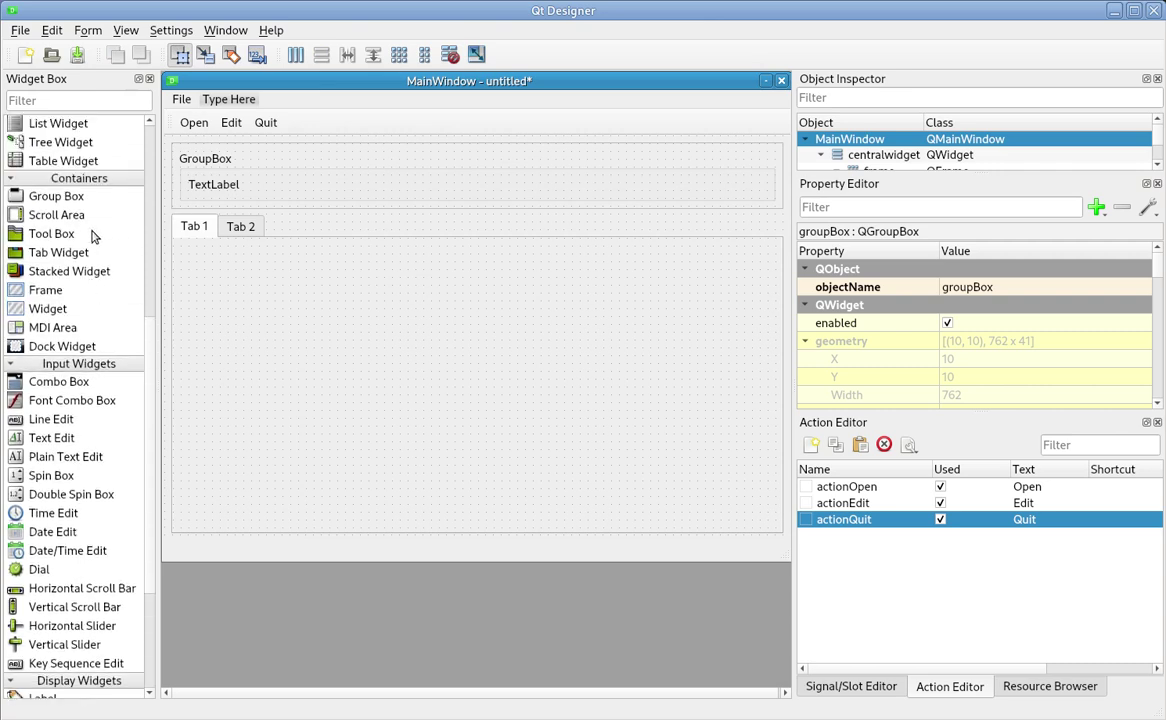
{"action": "scroll", "coordinate": [92, 235], "scroll_direction": "up", "scroll_amount": 7}
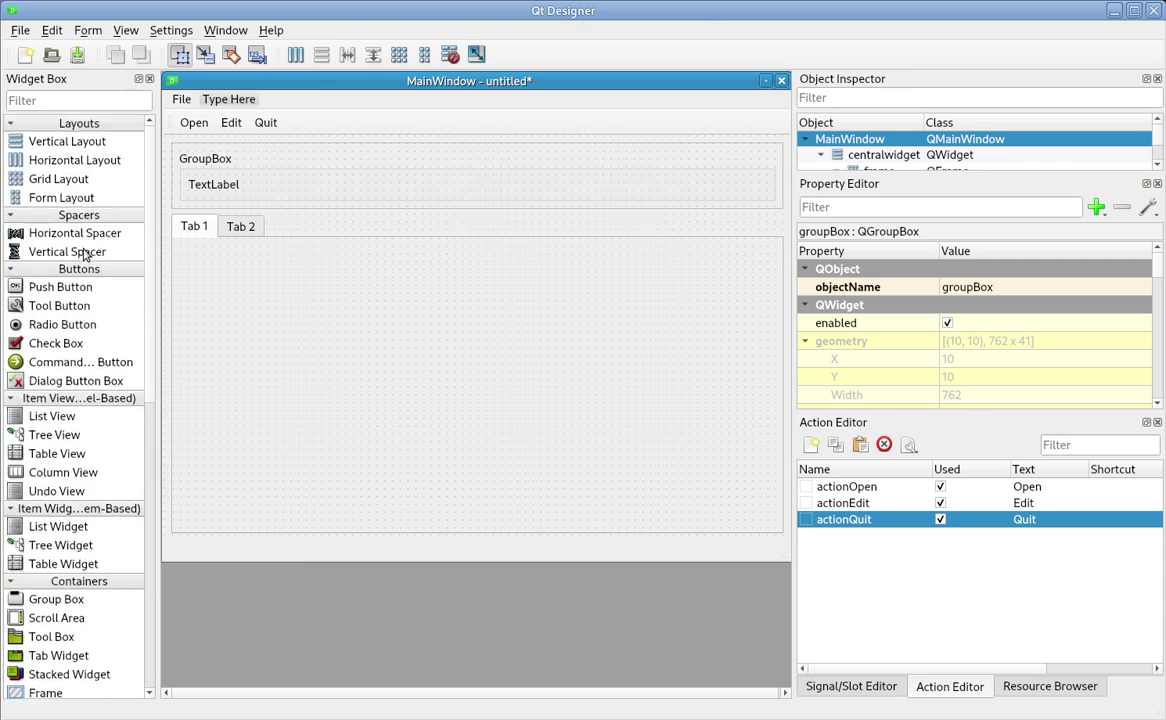
{"action": "left_click_drag", "start_coordinate": [70, 234], "coordinate": [775, 181]}
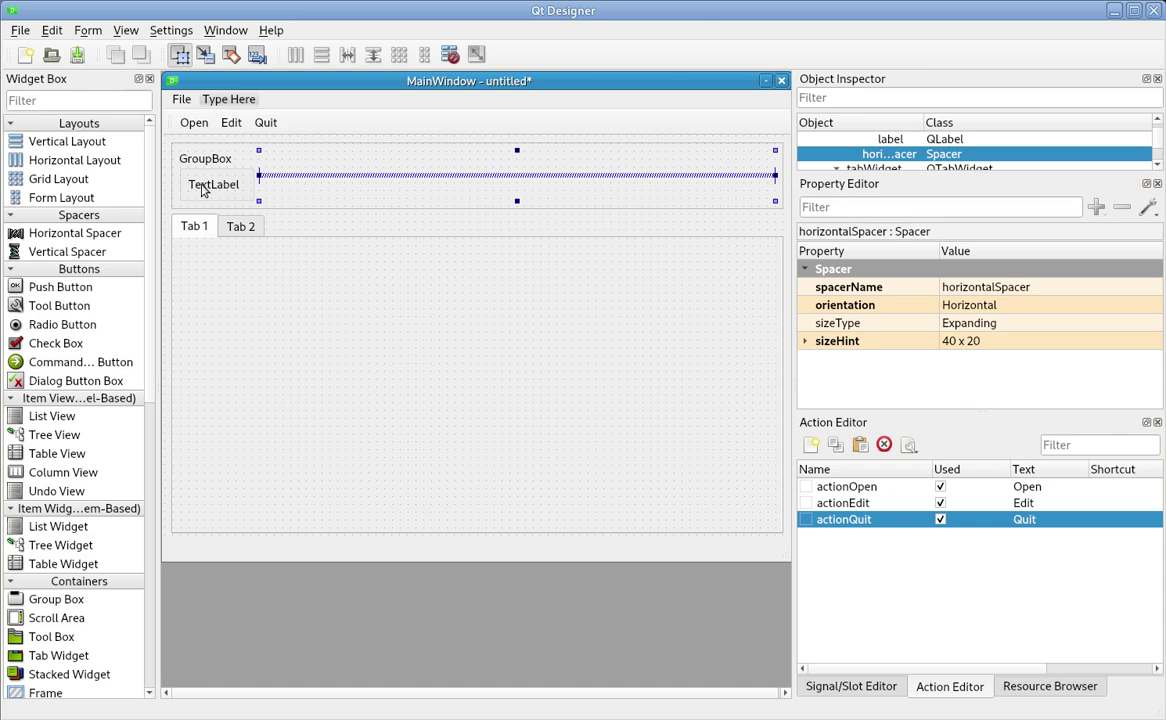
Add two more Labels inside the group box, stacked beneath the existing label.
{"action": "scroll", "coordinate": [50, 460], "scroll_direction": "down", "scroll_amount": 10}
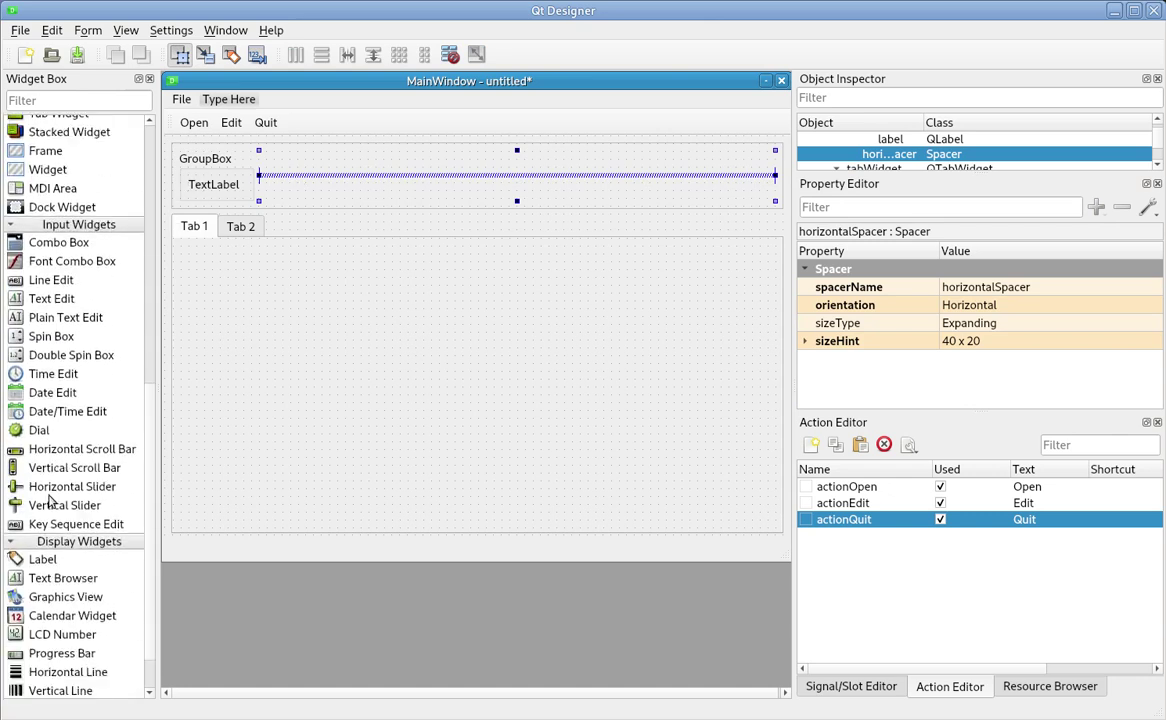
{"action": "left_click_drag", "start_coordinate": [45, 502], "coordinate": [197, 193]}
{"action": "left_click_drag", "start_coordinate": [30, 501], "coordinate": [198, 220]}
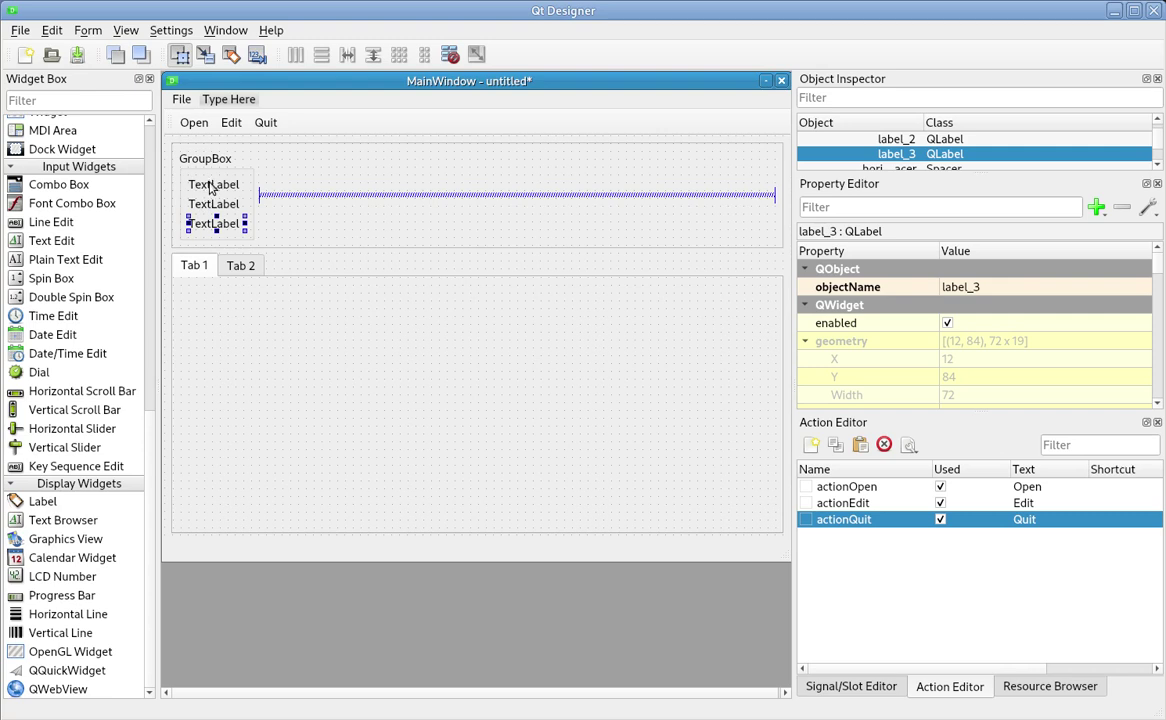
Set the object names of the three stacked labels to dro_lb_x, dro_lb_y and dro_lb_z, from the uppermost down.
{"action": "left_click", "coordinate": [212, 188]}
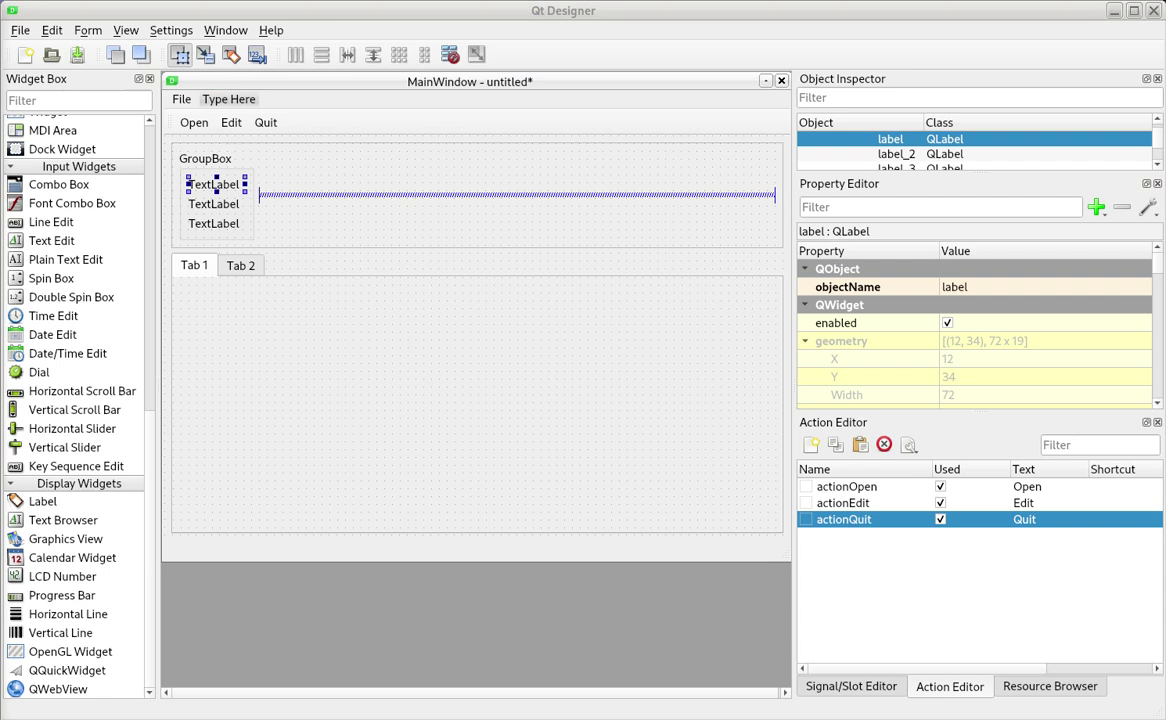
{"action": "left_click", "coordinate": [977, 286]}
{"action": "type", "text": "dro_lb_x"}
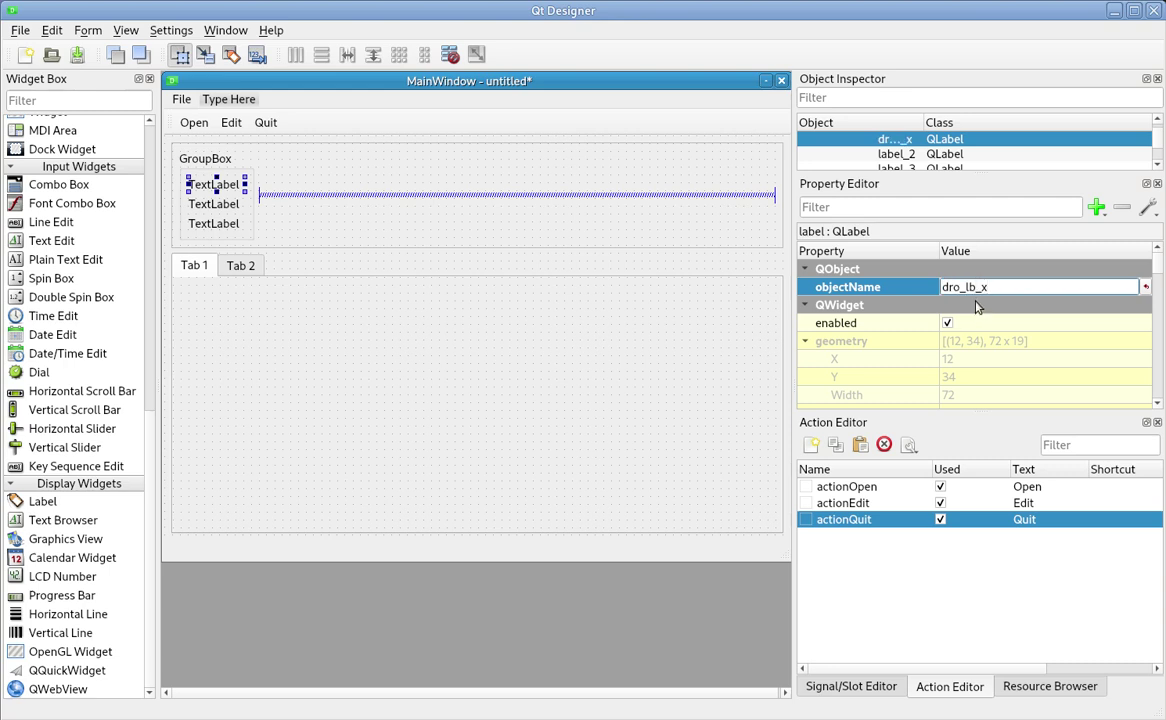
{"action": "left_click", "coordinate": [202, 203]}
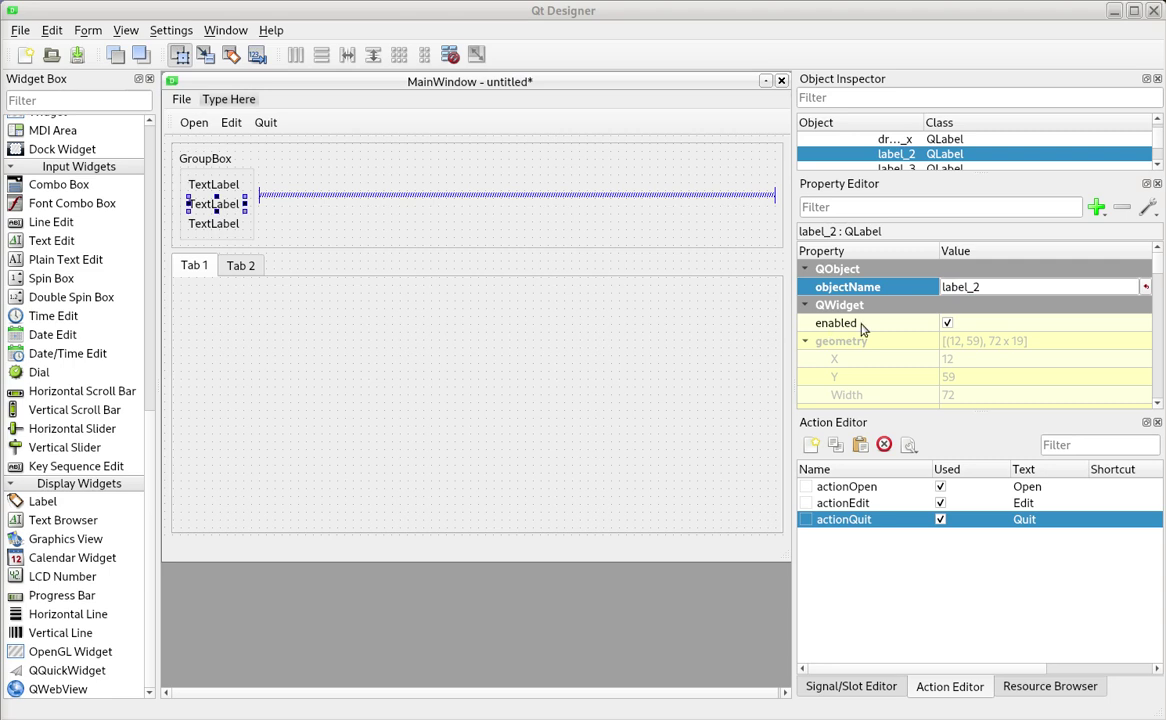
{"action": "key", "text": "ctrl+a"}
{"action": "type", "text": "dro_lb_y"}
{"action": "left_click", "coordinate": [214, 222]}
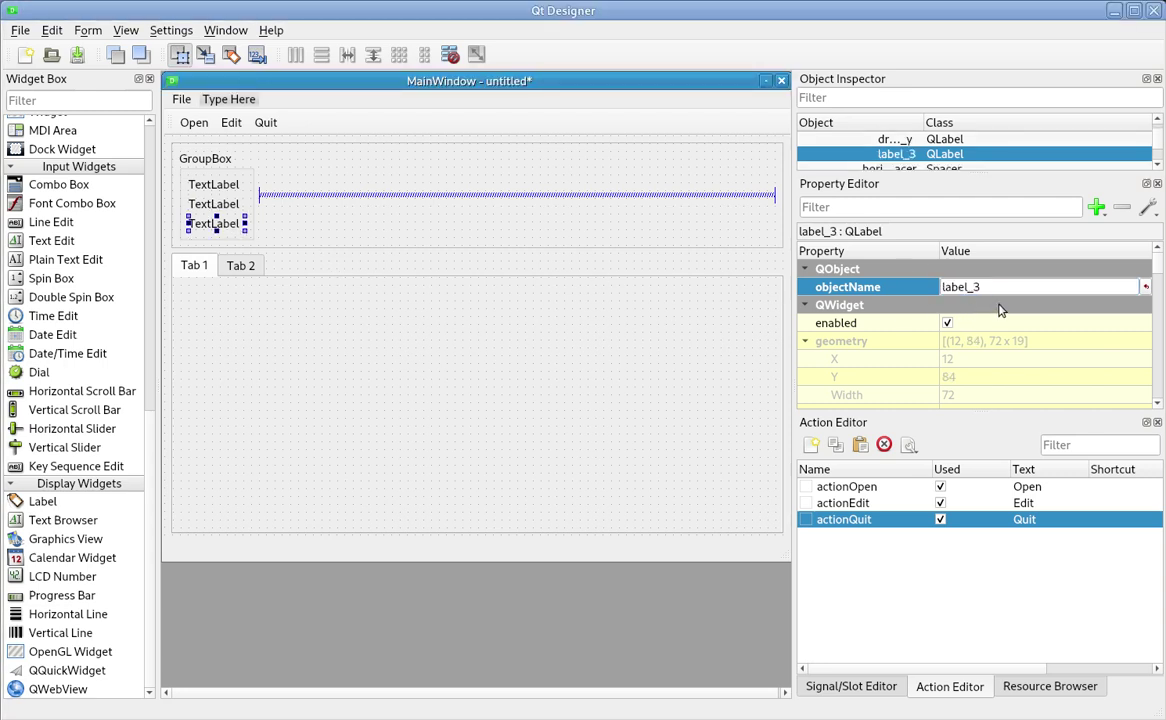
{"action": "left_click", "coordinate": [928, 305]}
{"action": "left_click", "coordinate": [983, 288]}
{"action": "type", "text": "dro_lb_z"}
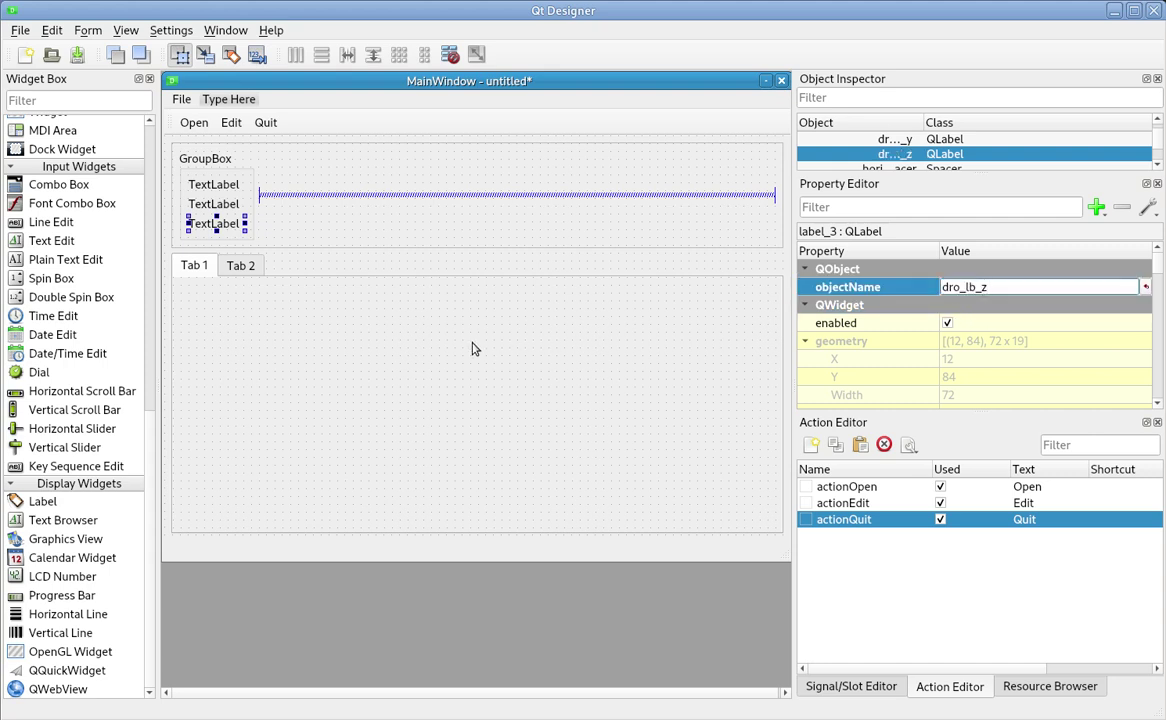
Save the form as tutorial.ui in a new folder named tutorial inside linuxcnc/configs.
{"action": "left_click", "coordinate": [78, 56]}
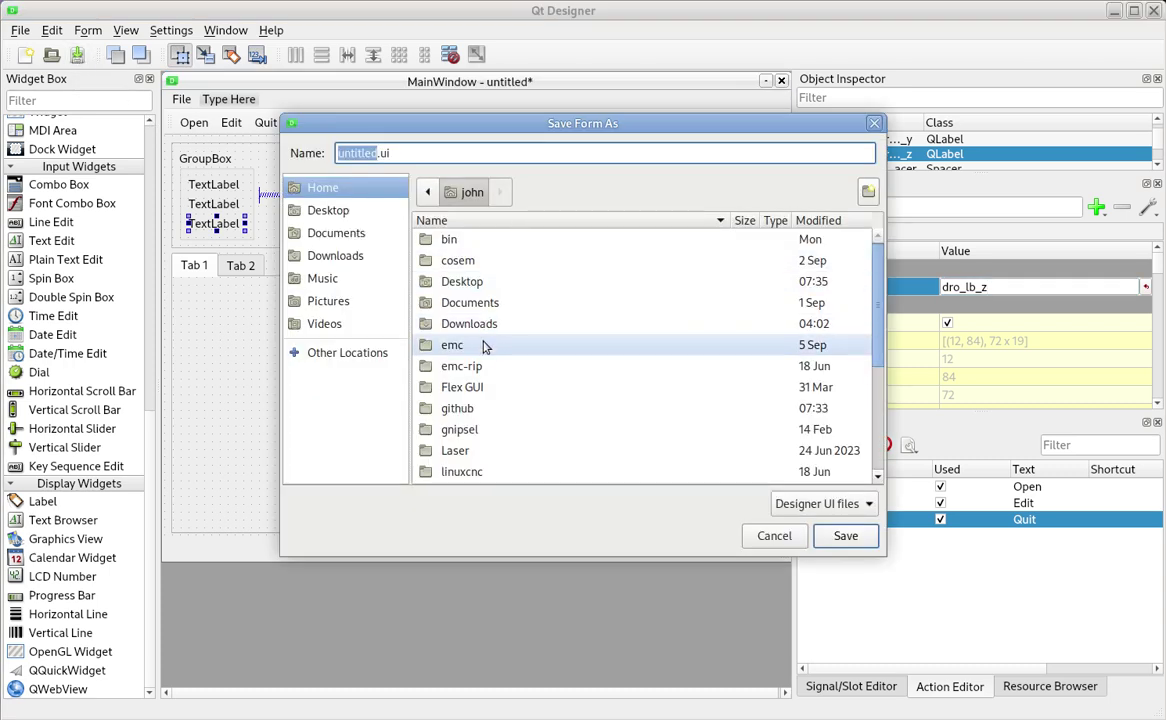
{"action": "left_click", "coordinate": [480, 471]}
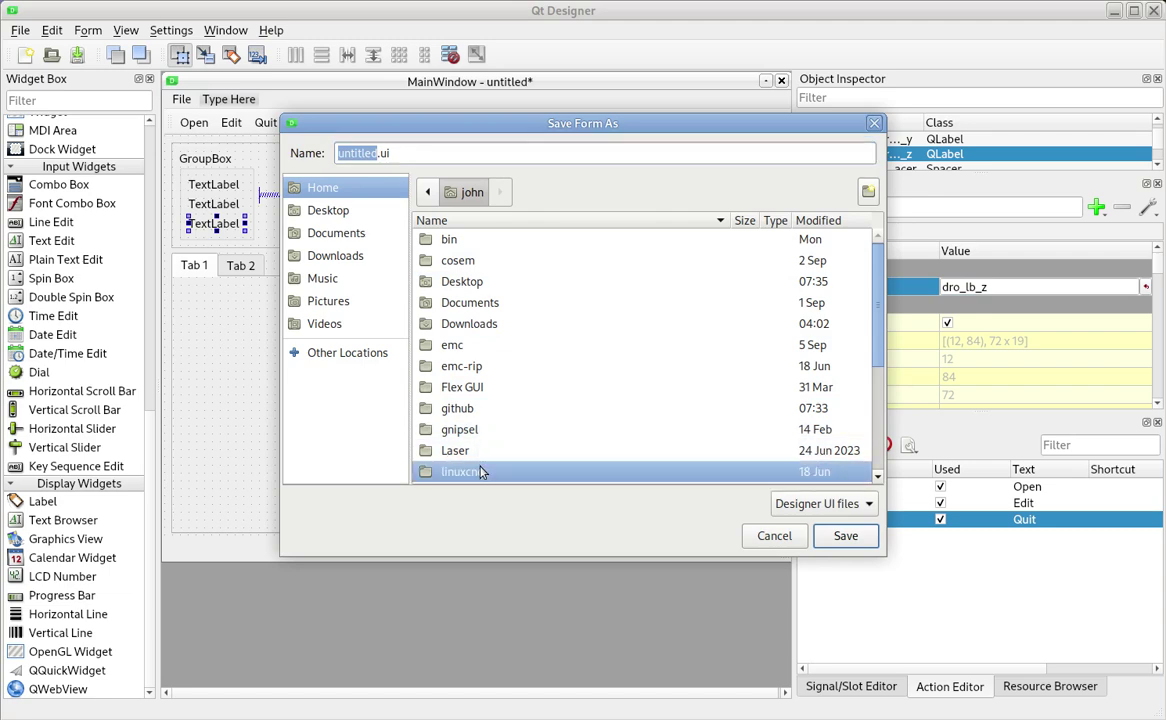
{"action": "double_click", "coordinate": [480, 471]}
{"action": "double_click", "coordinate": [471, 303]}
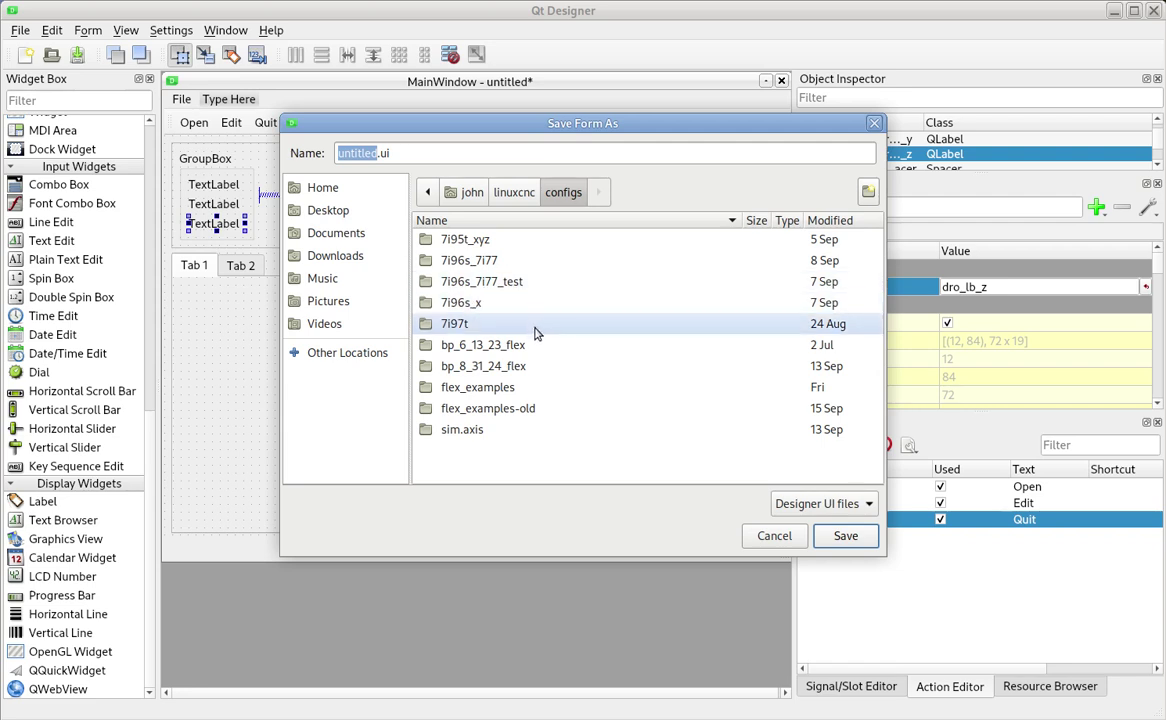
{"action": "left_click", "coordinate": [868, 193]}
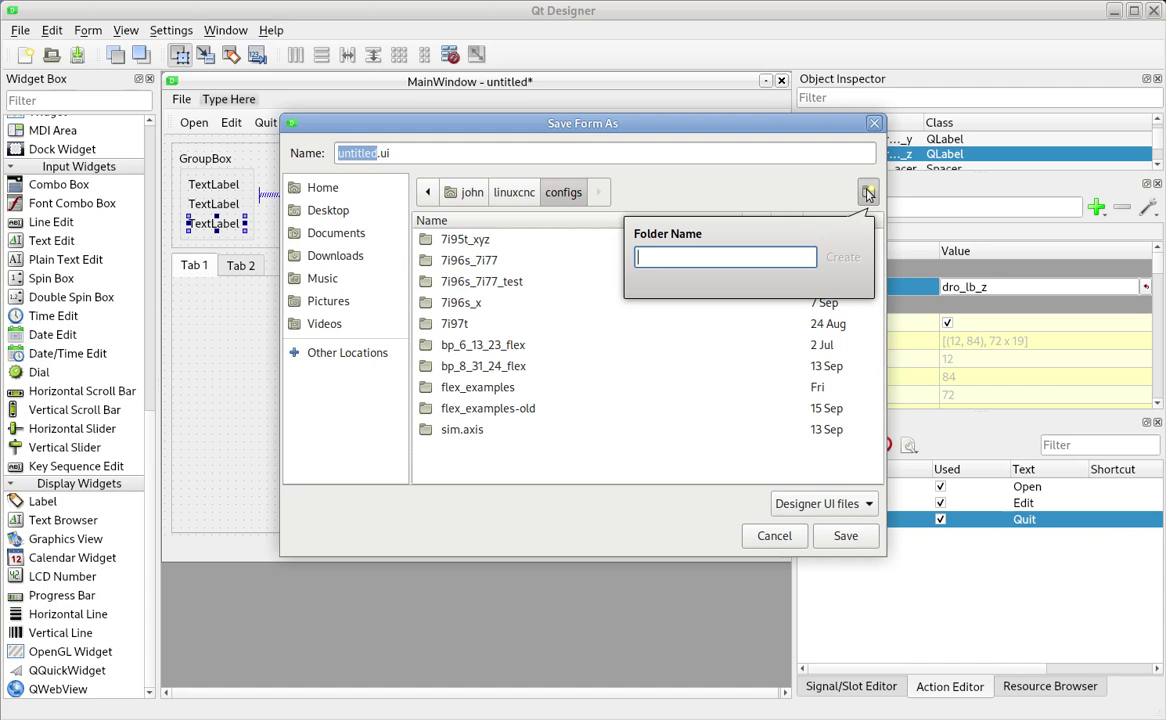
{"action": "type", "text": "tutorial"}
{"action": "key", "text": "Return"}
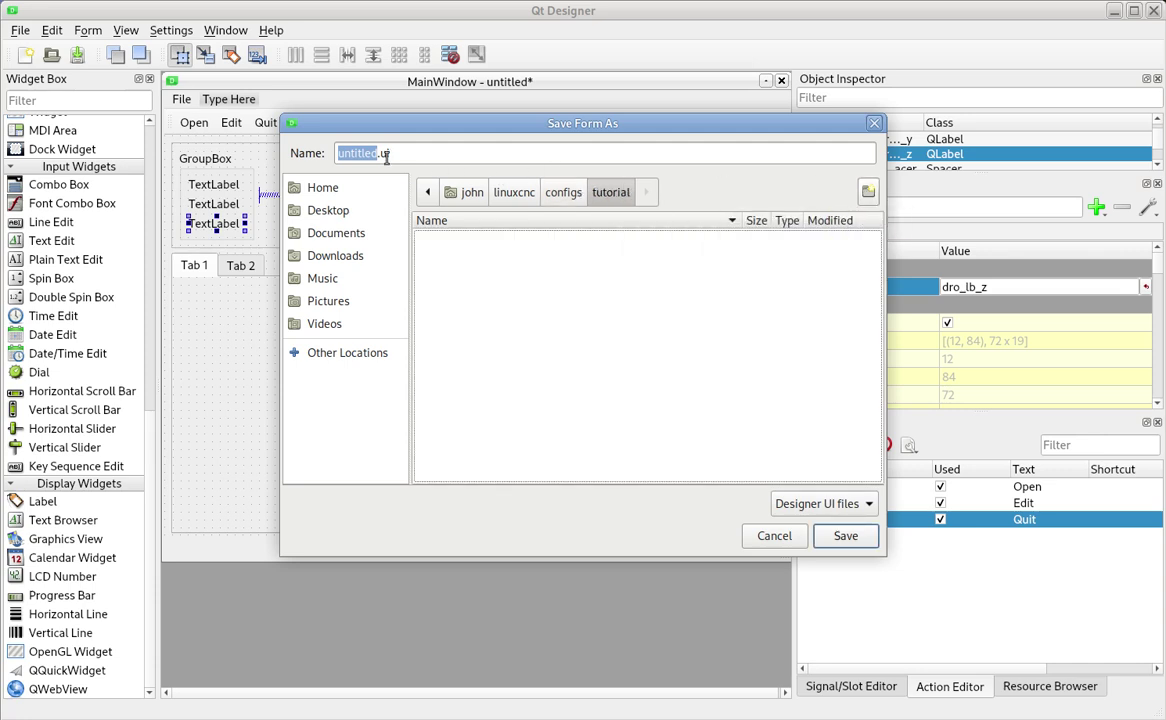
{"action": "type", "text": "tutorial"}
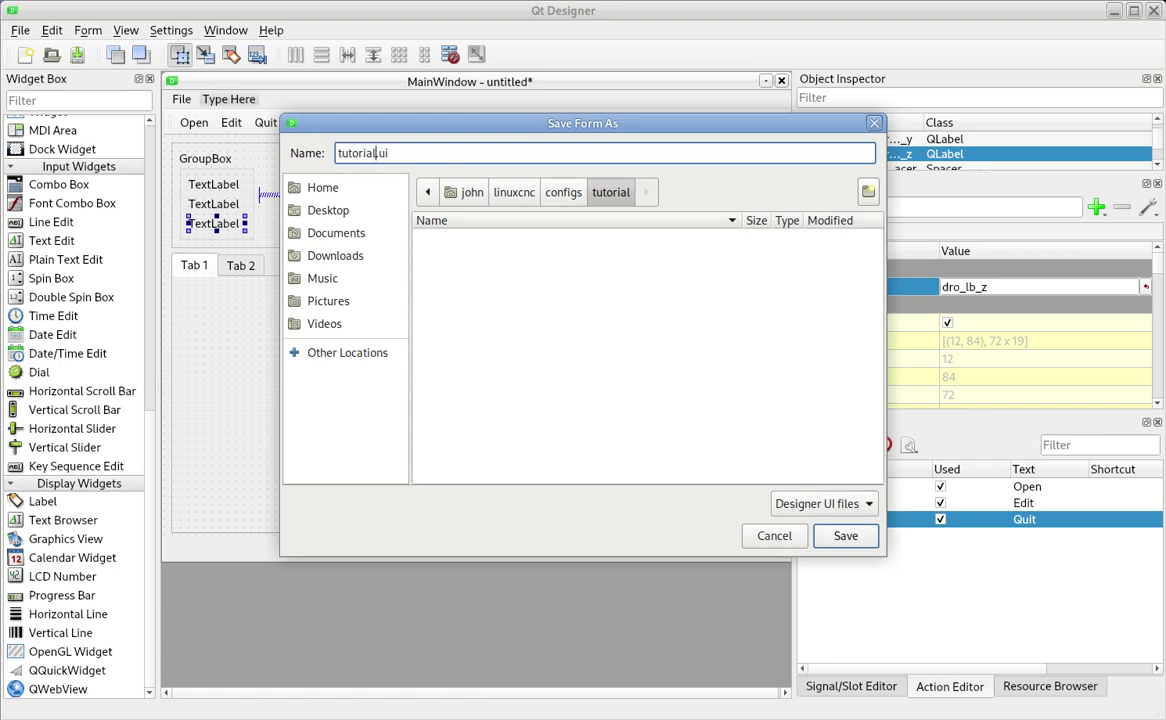
{"action": "key", "text": "Return"}
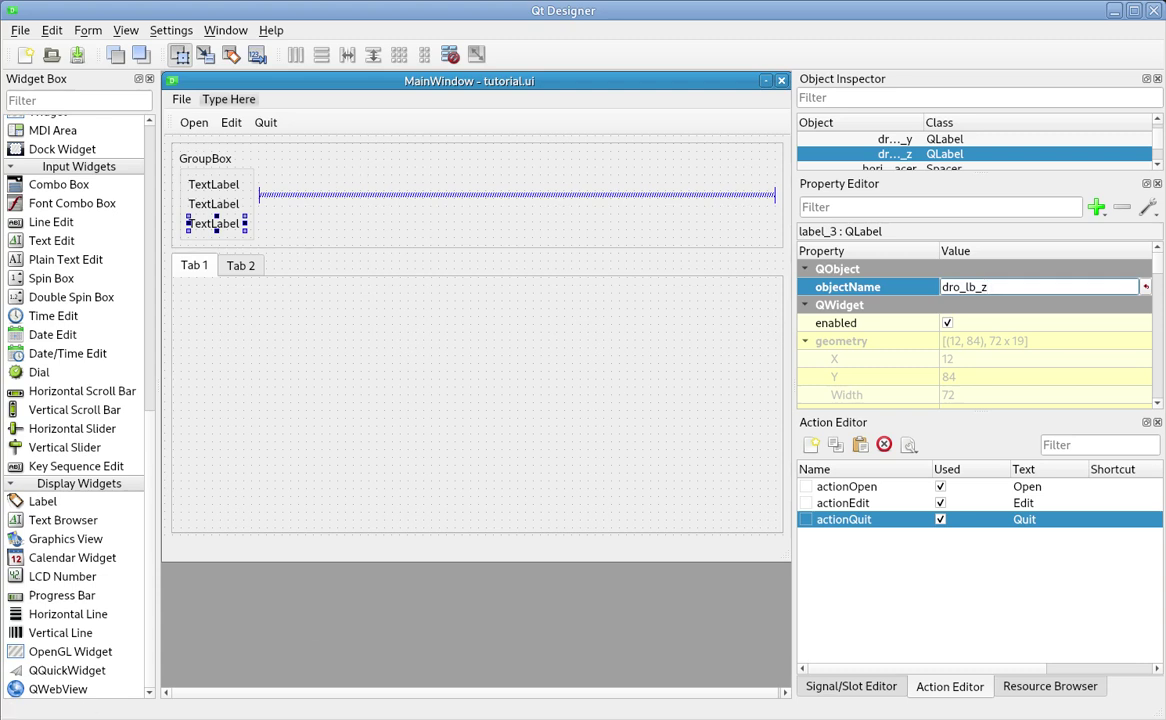
Switch to the file manager and copy flex.hal, parameters.var, sim_axis_xyz.ini and tool.tbl from the flex_examples/xyz folder.
{"action": "key", "text": "alt+Tab"}
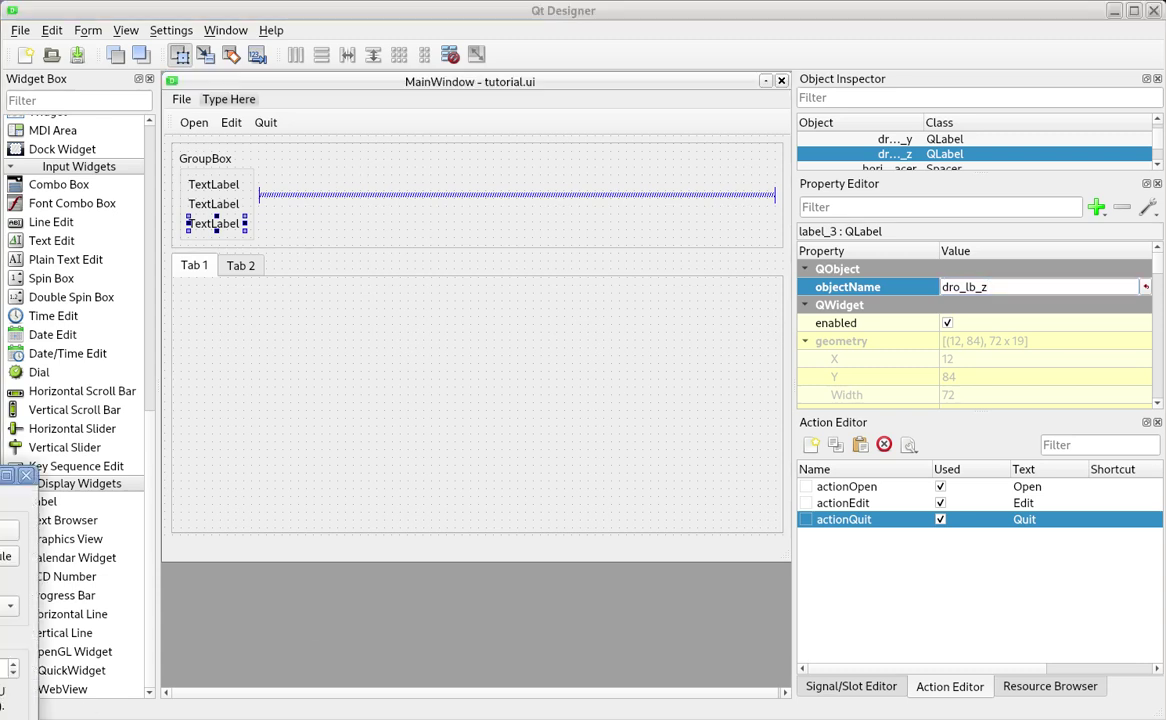
{"action": "key", "text": "alt+Tab"}
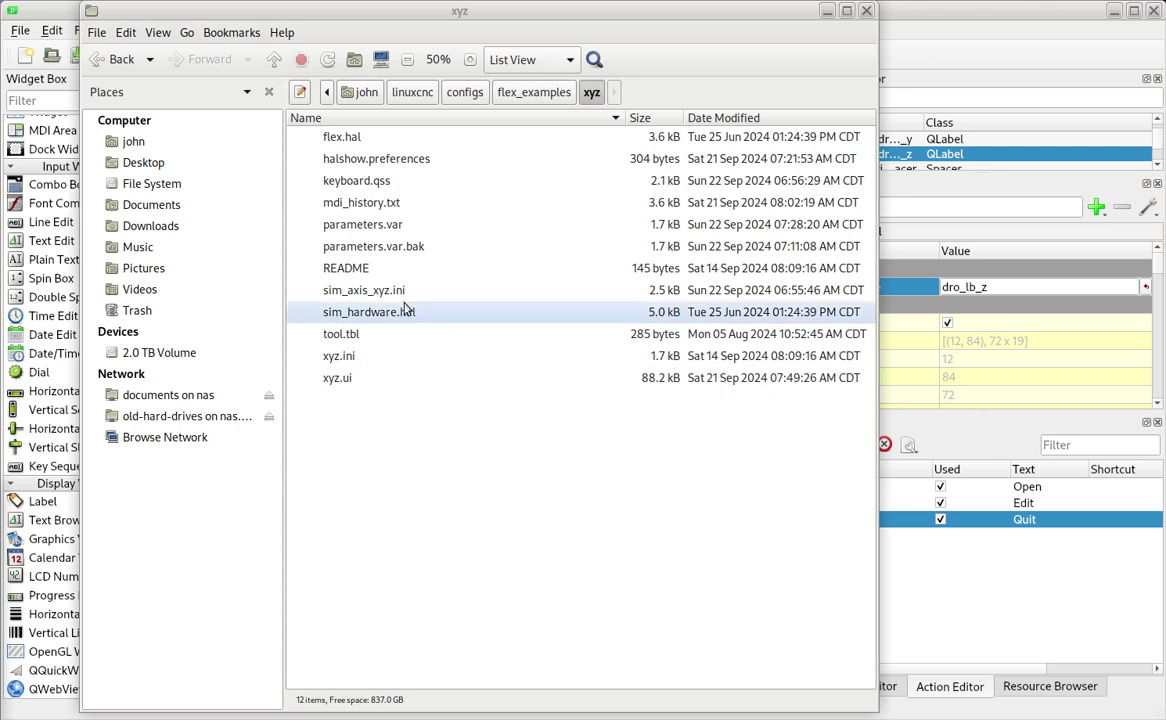
{"action": "left_click", "coordinate": [362, 140]}
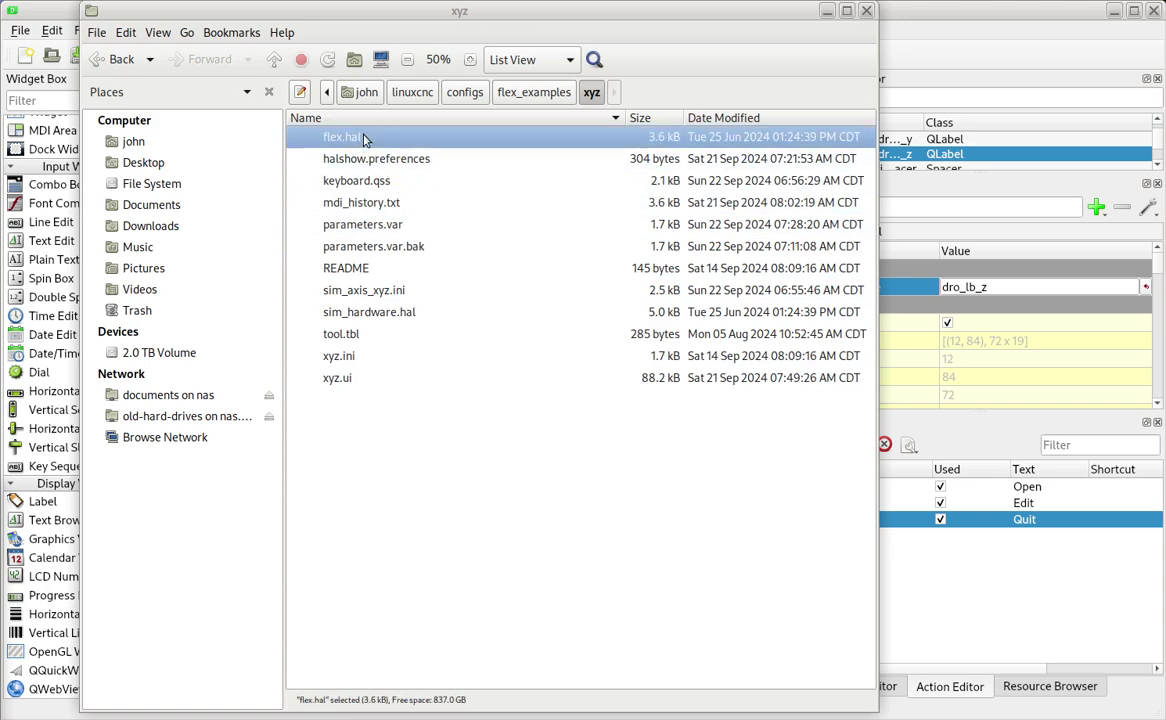
{"action": "left_click", "coordinate": [398, 226], "text": "ctrl"}
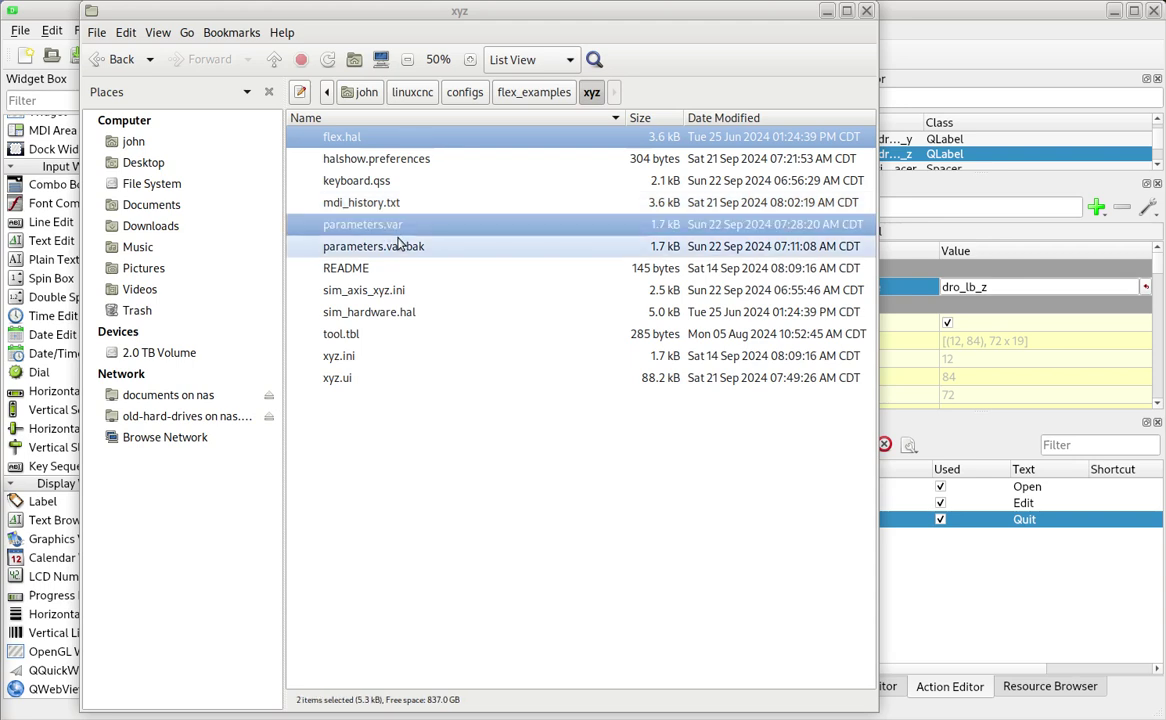
{"action": "left_click", "coordinate": [396, 291], "text": "ctrl"}
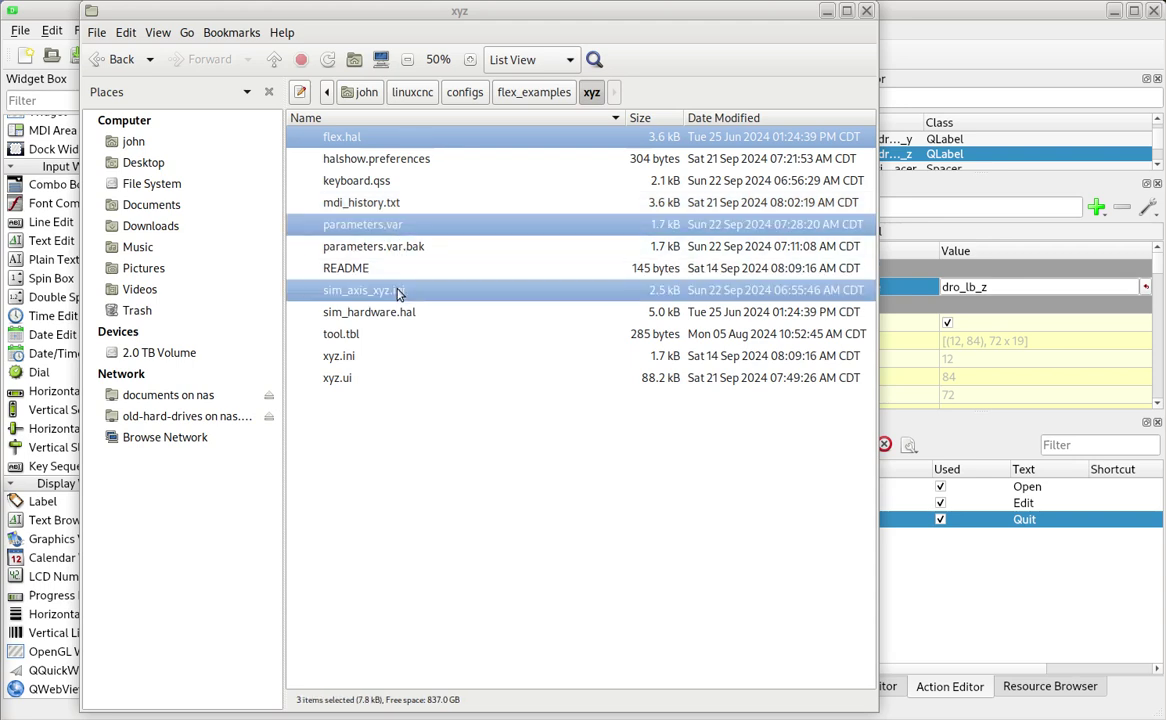
{"action": "left_click", "coordinate": [364, 340], "text": "ctrl"}
{"action": "right_click", "coordinate": [415, 337]}
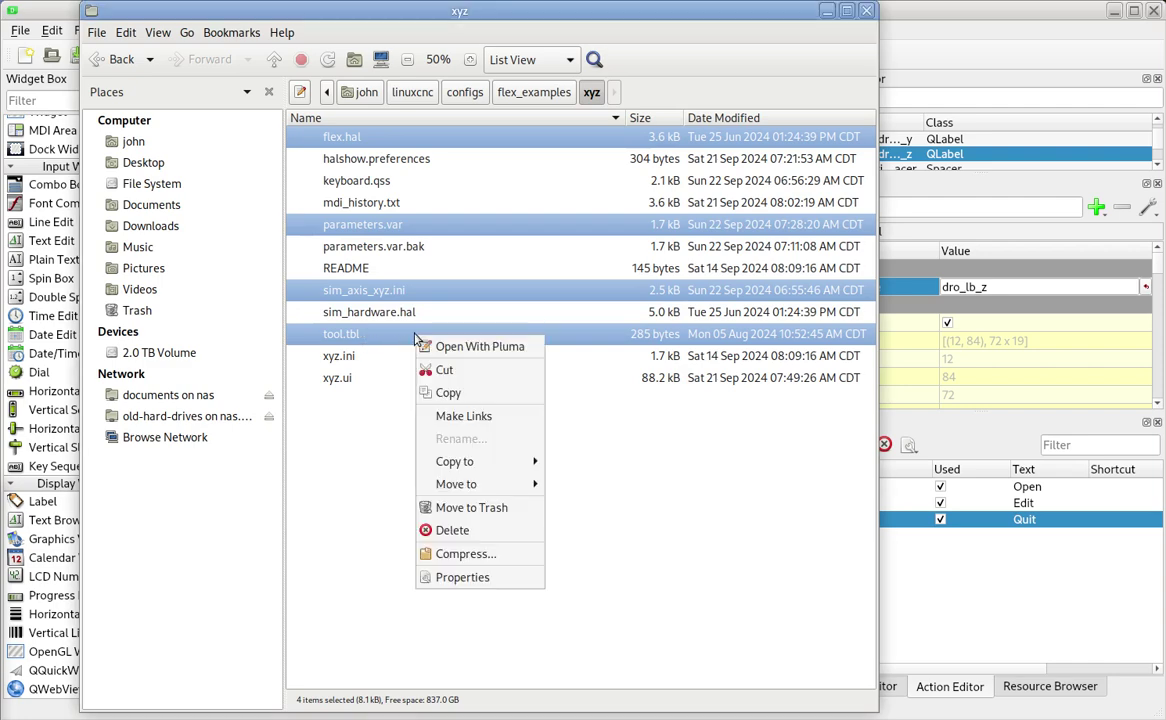
{"action": "left_click", "coordinate": [463, 393]}
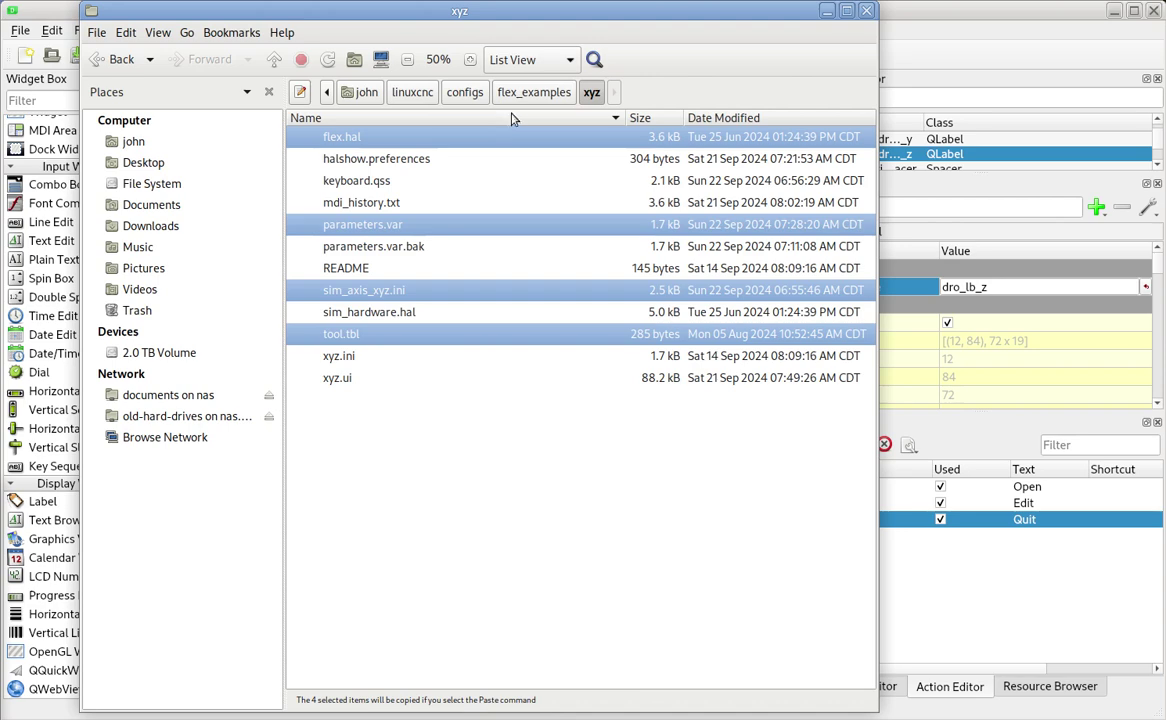
Paste the copied configuration files into the configs/tutorial folder.
{"action": "left_click", "coordinate": [465, 92]}
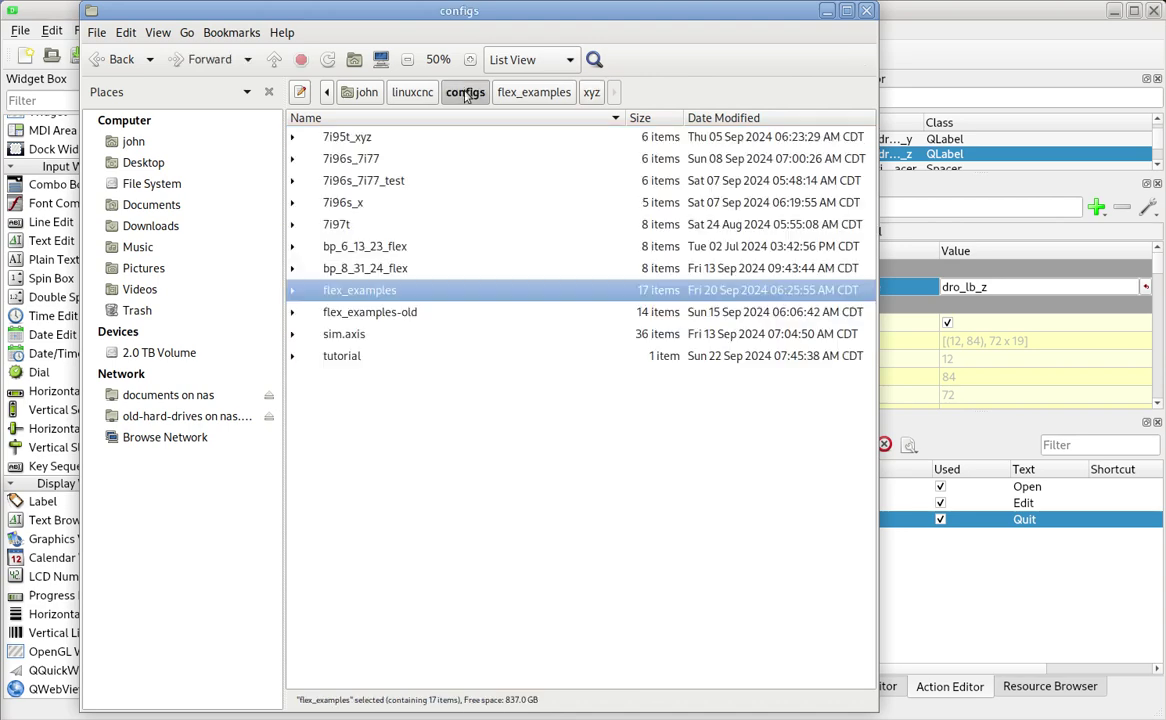
{"action": "double_click", "coordinate": [355, 356]}
{"action": "right_click", "coordinate": [369, 328]}
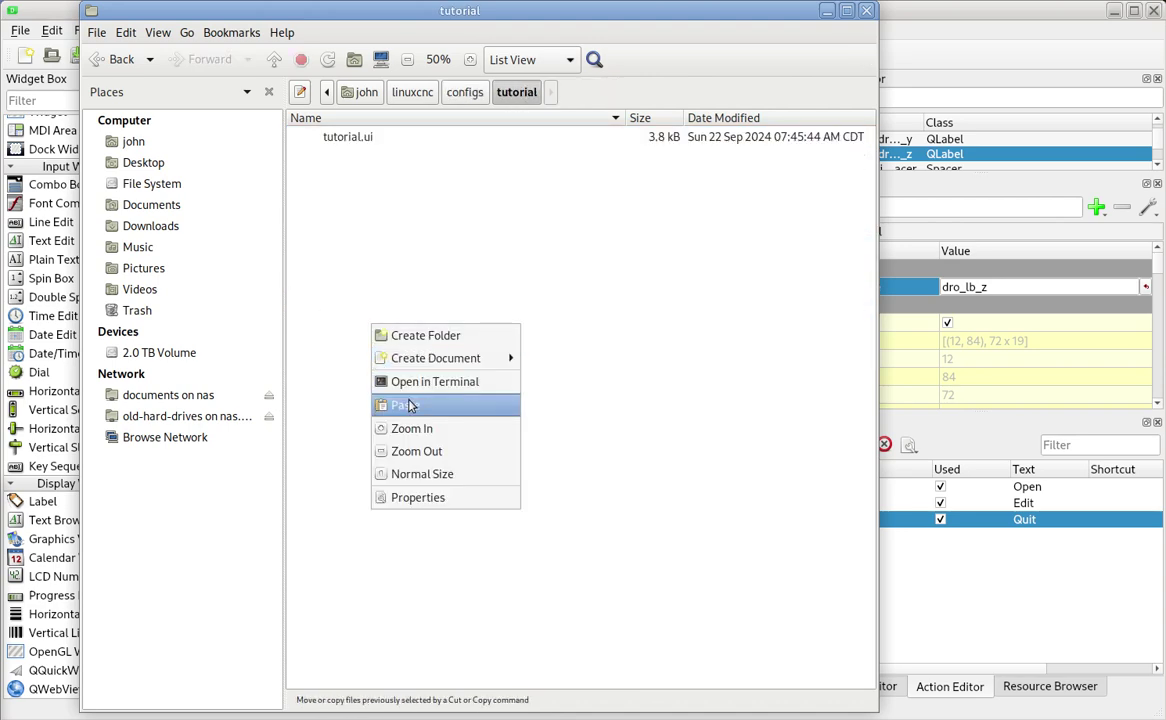
{"action": "left_click", "coordinate": [410, 405]}
{"action": "left_click", "coordinate": [399, 356]}
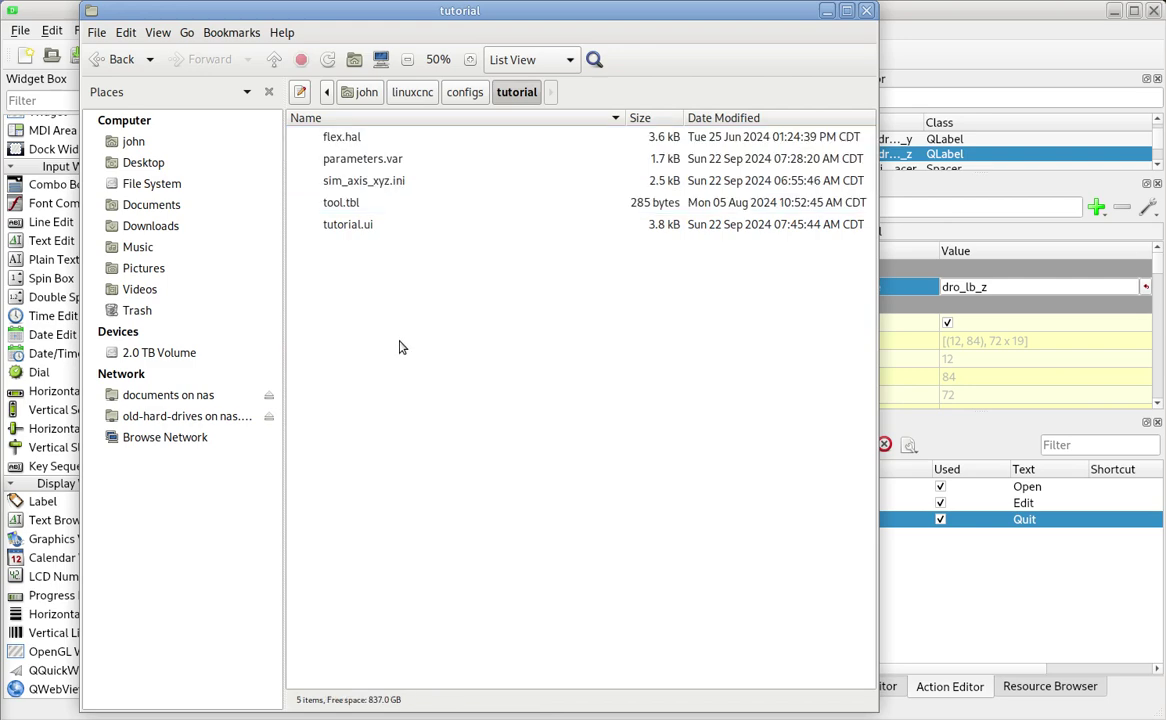
Open the tutorial folder's sim_axis_xyz.ini in Pluma and set DISPLAY to flexgui and GUI to tutorial.ui.
{"action": "left_click", "coordinate": [378, 181]}
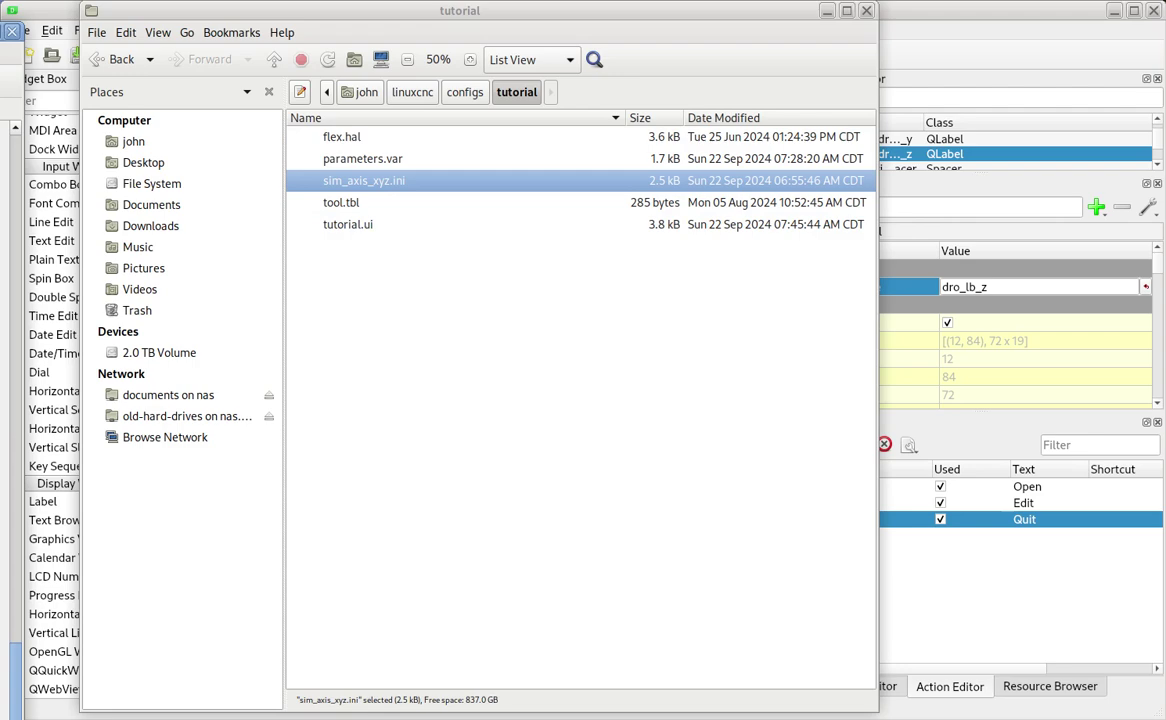
{"action": "double_click", "coordinate": [378, 181]}
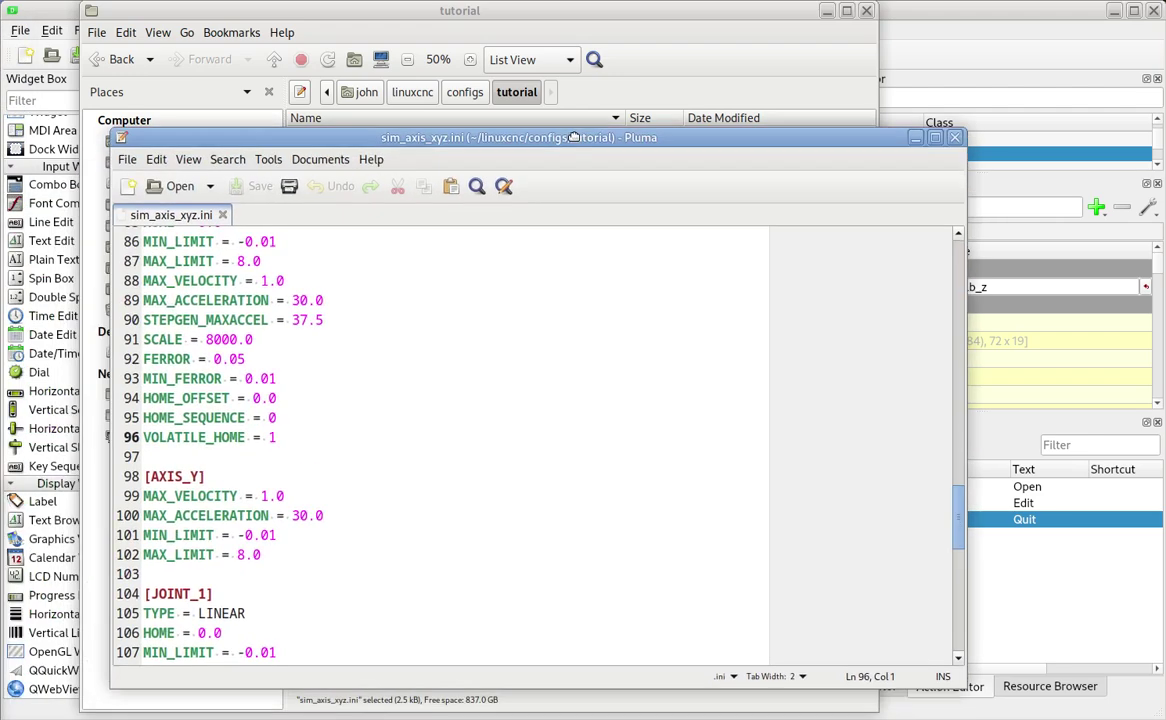
{"action": "scroll", "coordinate": [400, 356], "scroll_direction": "up", "scroll_amount": 4}
{"action": "scroll", "coordinate": [380, 366], "scroll_direction": "up", "scroll_amount": 9}
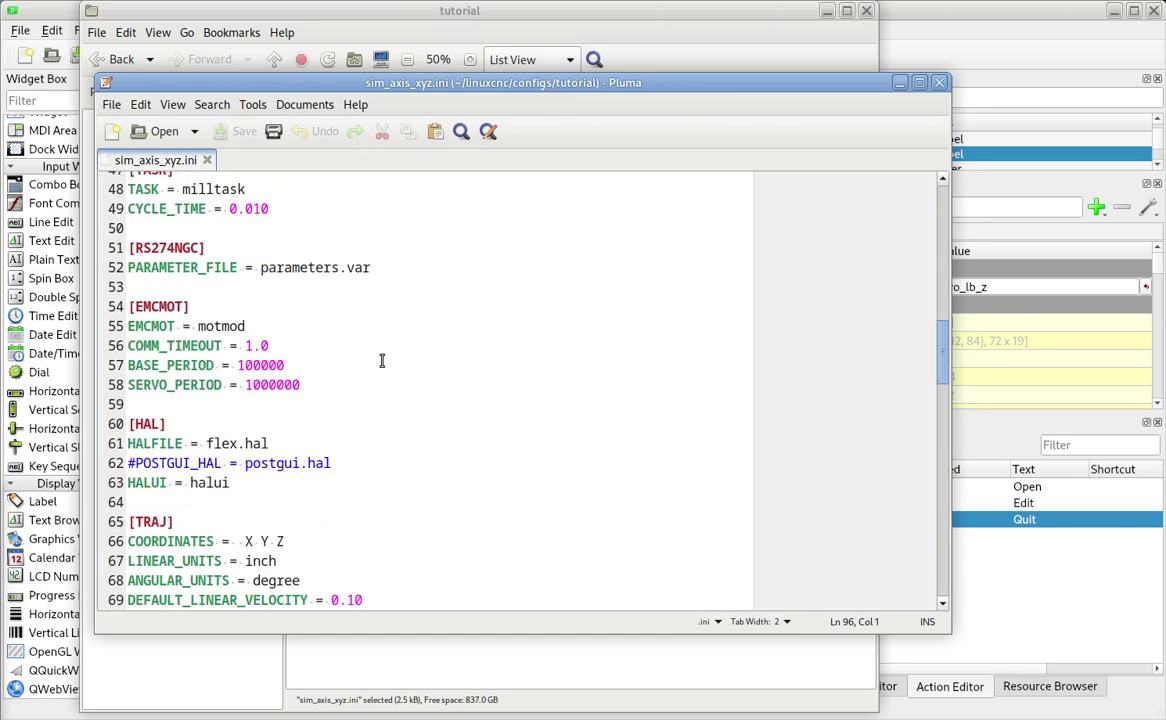
{"action": "scroll", "coordinate": [381, 361], "scroll_direction": "up", "scroll_amount": 13}
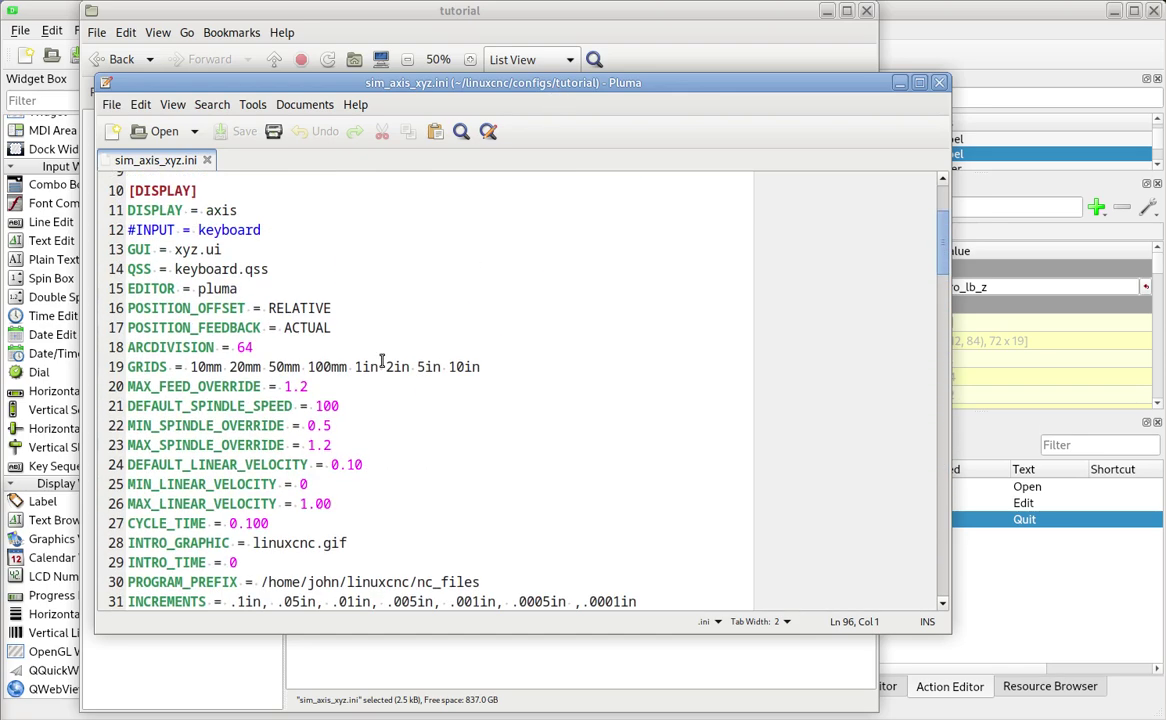
{"action": "double_click", "coordinate": [218, 212]}
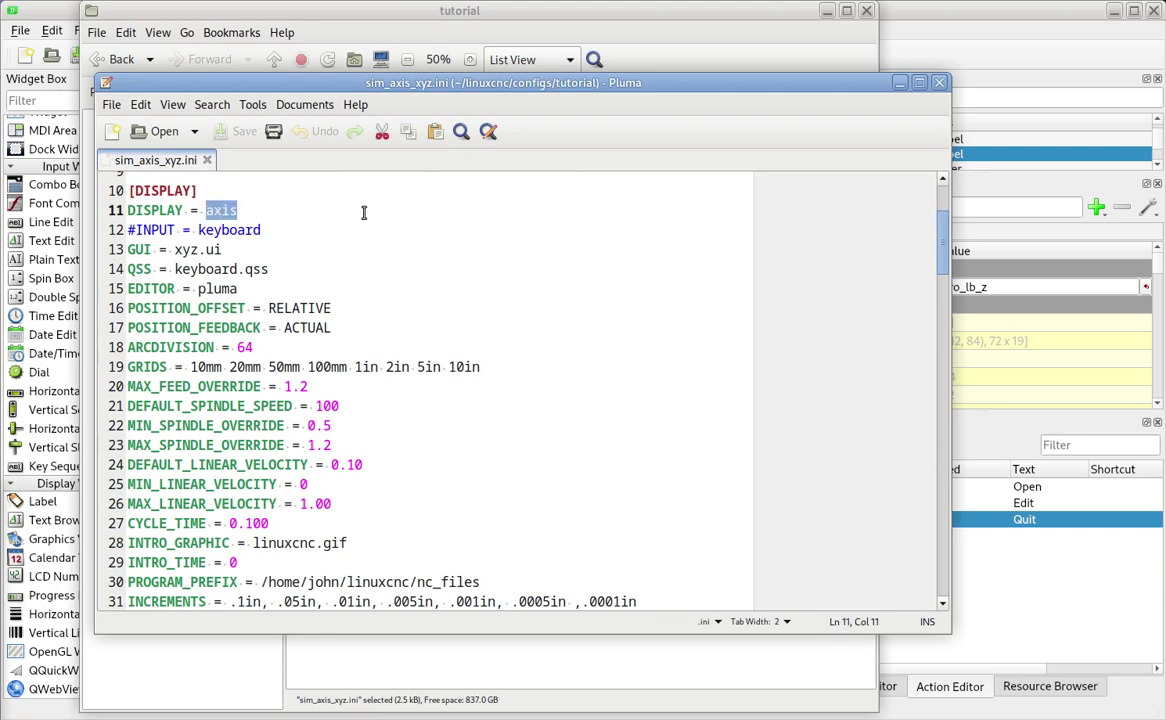
{"action": "type", "text": "flexgui"}
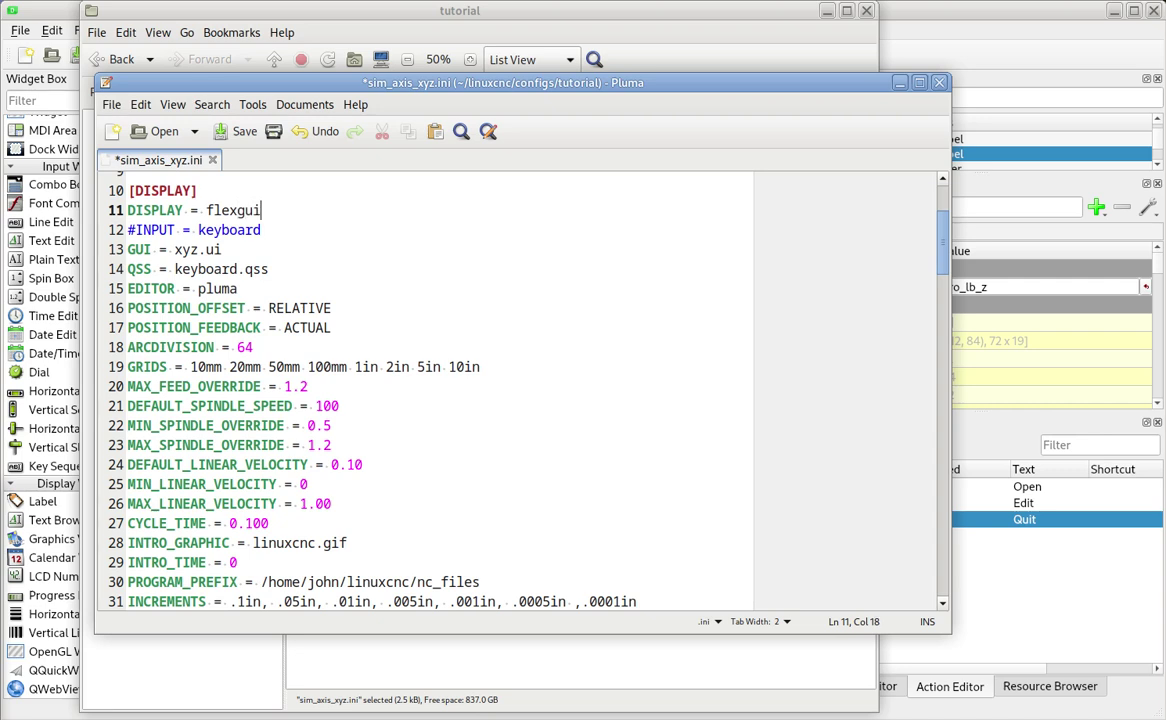
{"action": "double_click", "coordinate": [184, 250]}
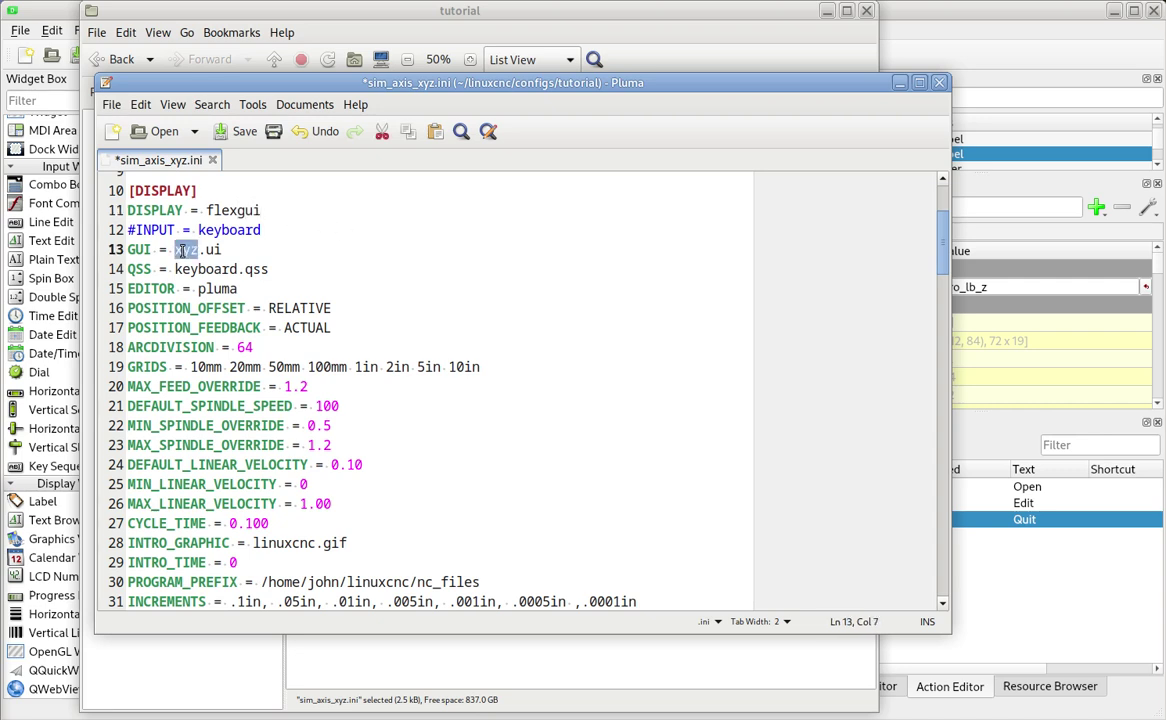
{"action": "type", "text": "tutorial"}
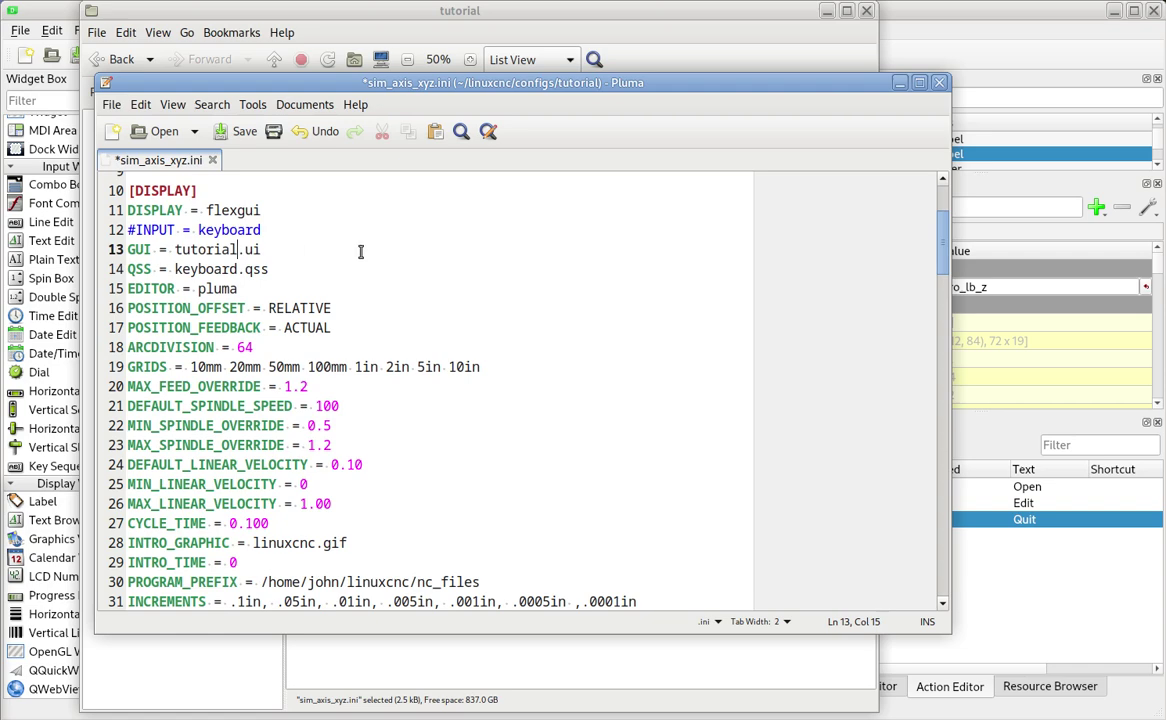
Comment out the QSS = keyboard.qss line and uncomment INPUT = keyboard in the [DISPLAY] section.
{"action": "left_click", "coordinate": [125, 268]}
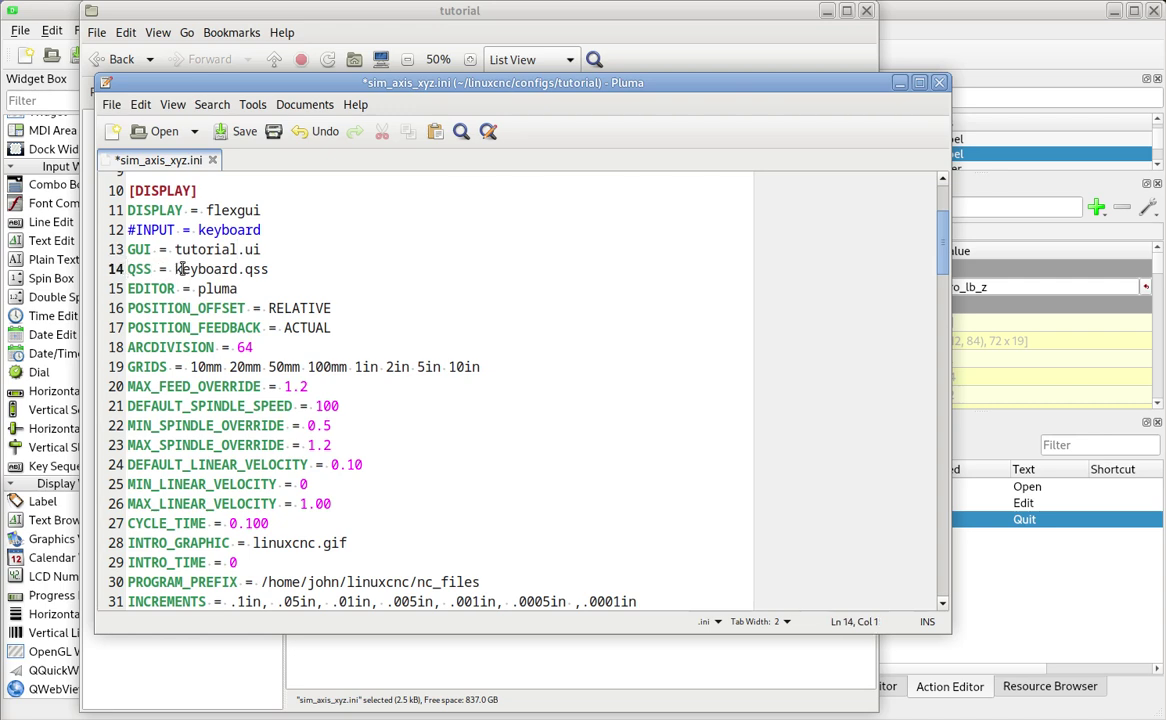
{"action": "type", "text": "#"}
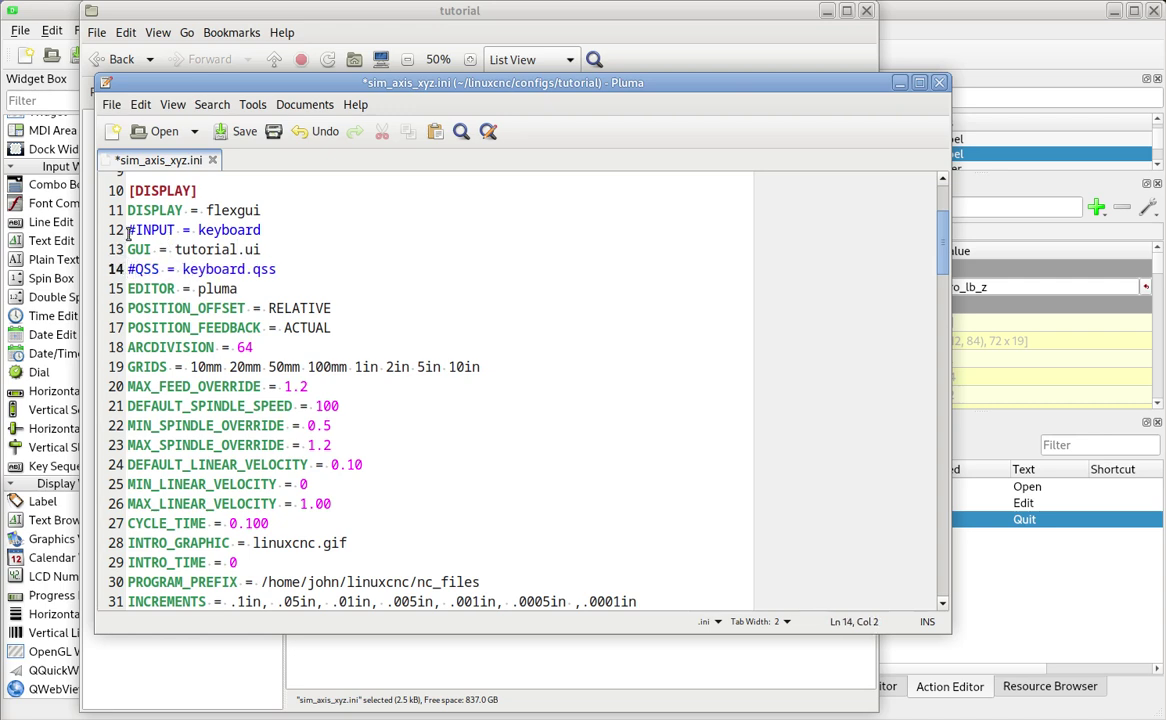
{"action": "left_click", "coordinate": [128, 231]}
{"action": "key", "text": "Delete"}
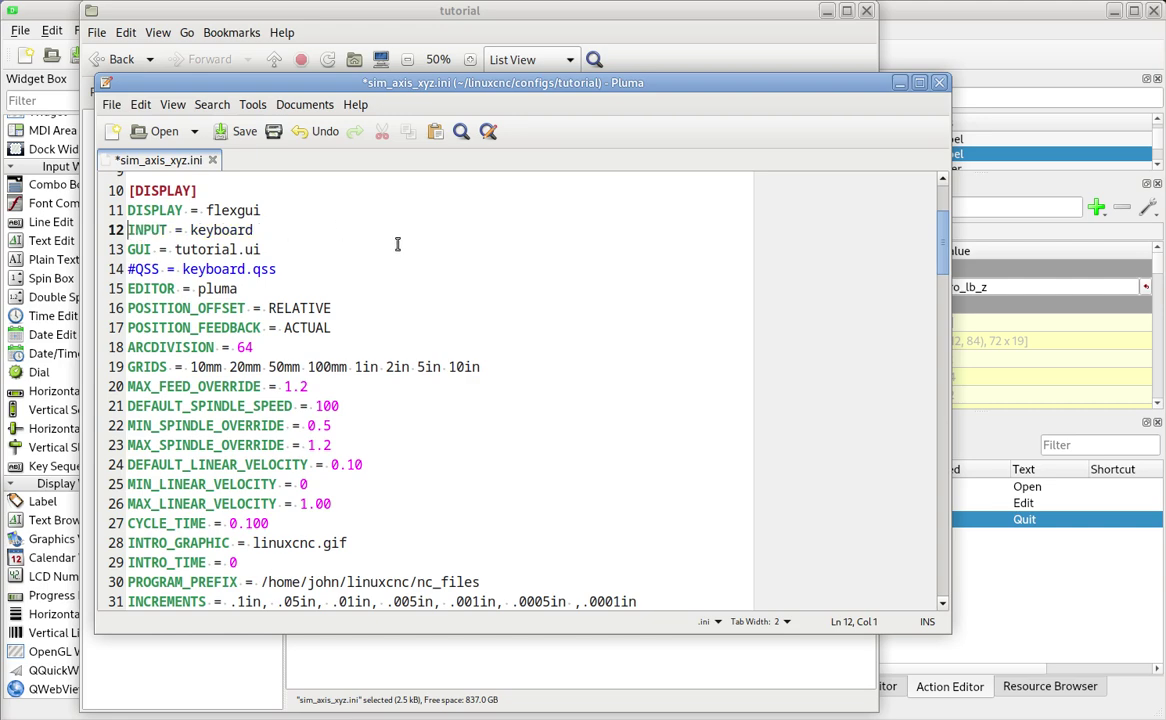
Set MACHINE in the [EMC] section to Sim Flex Tutorial and save sim_axis_xyz.ini.
{"action": "scroll", "coordinate": [397, 244], "scroll_direction": "up", "scroll_amount": 1}
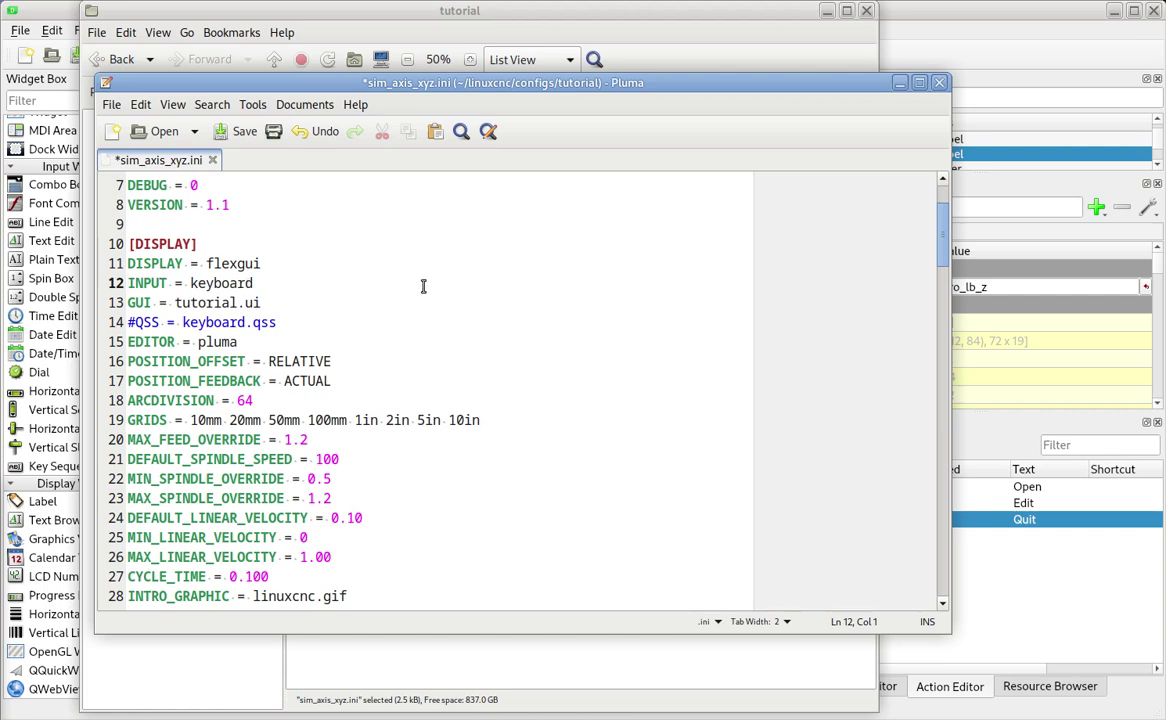
{"action": "scroll", "coordinate": [423, 286], "scroll_direction": "up", "scroll_amount": 2}
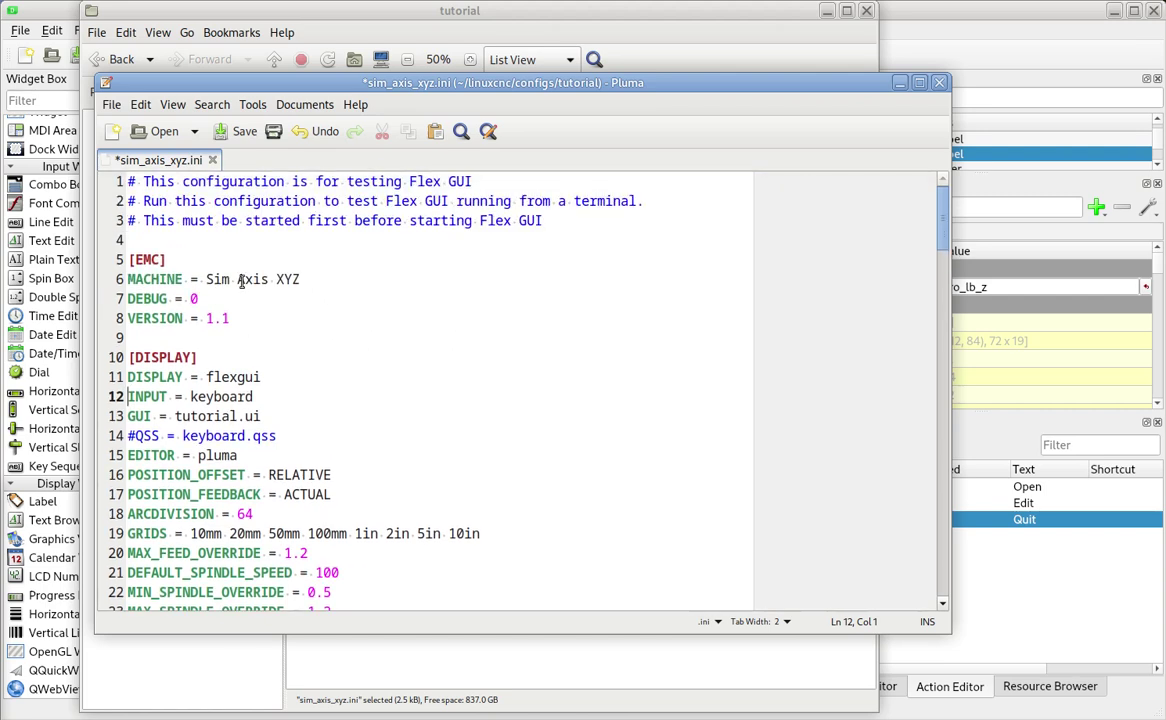
{"action": "left_click_drag", "start_coordinate": [238, 279], "coordinate": [364, 274]}
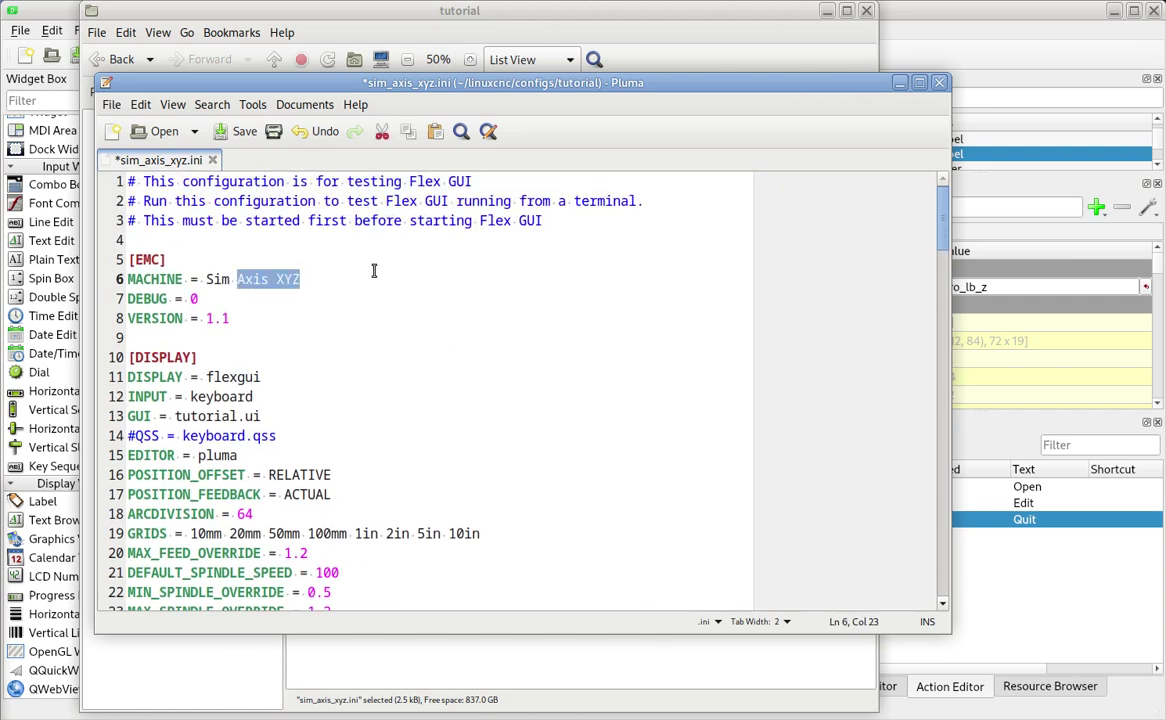
{"action": "type", "text": "Fe"}
{"action": "key", "text": "BackSpace"}
{"action": "type", "text": "le"}
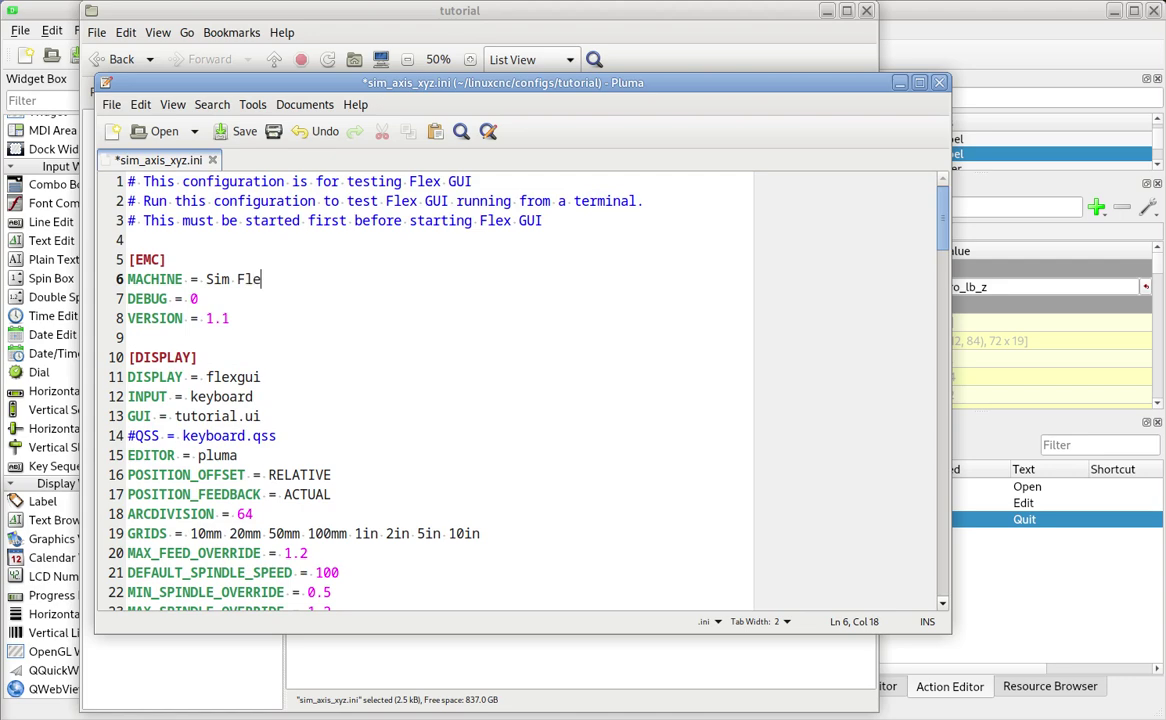
{"action": "type", "text": "x Tutorial"}
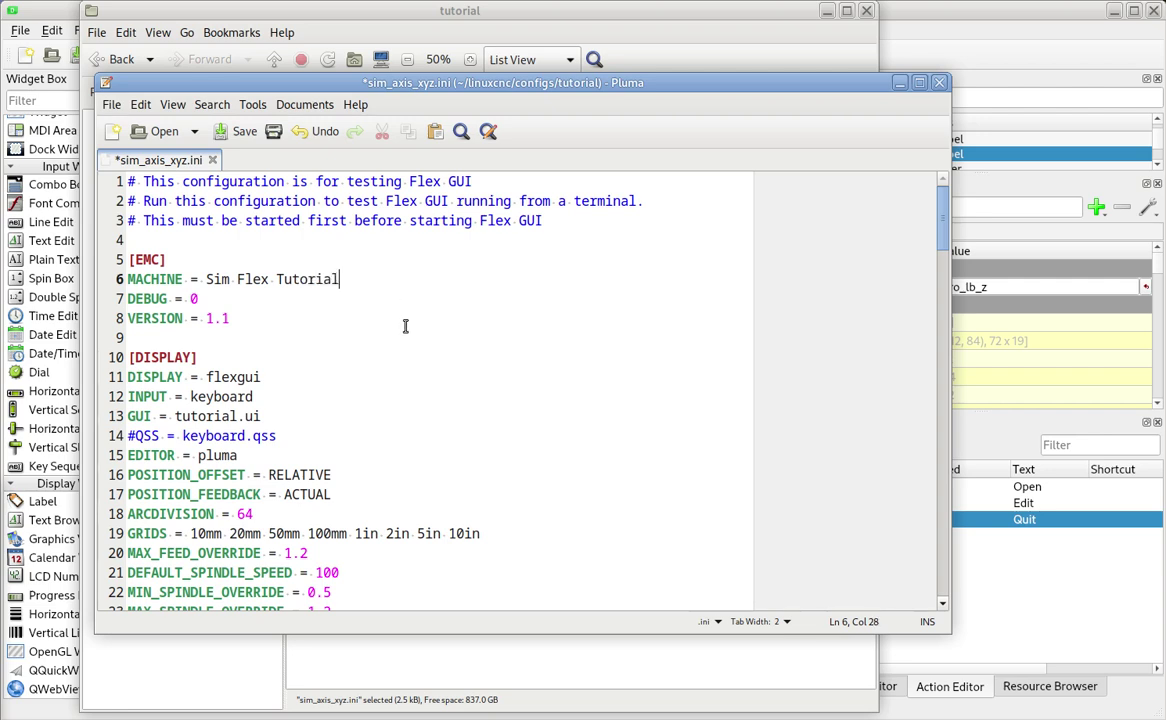
{"action": "scroll", "coordinate": [405, 326], "scroll_direction": "down", "scroll_amount": 2}
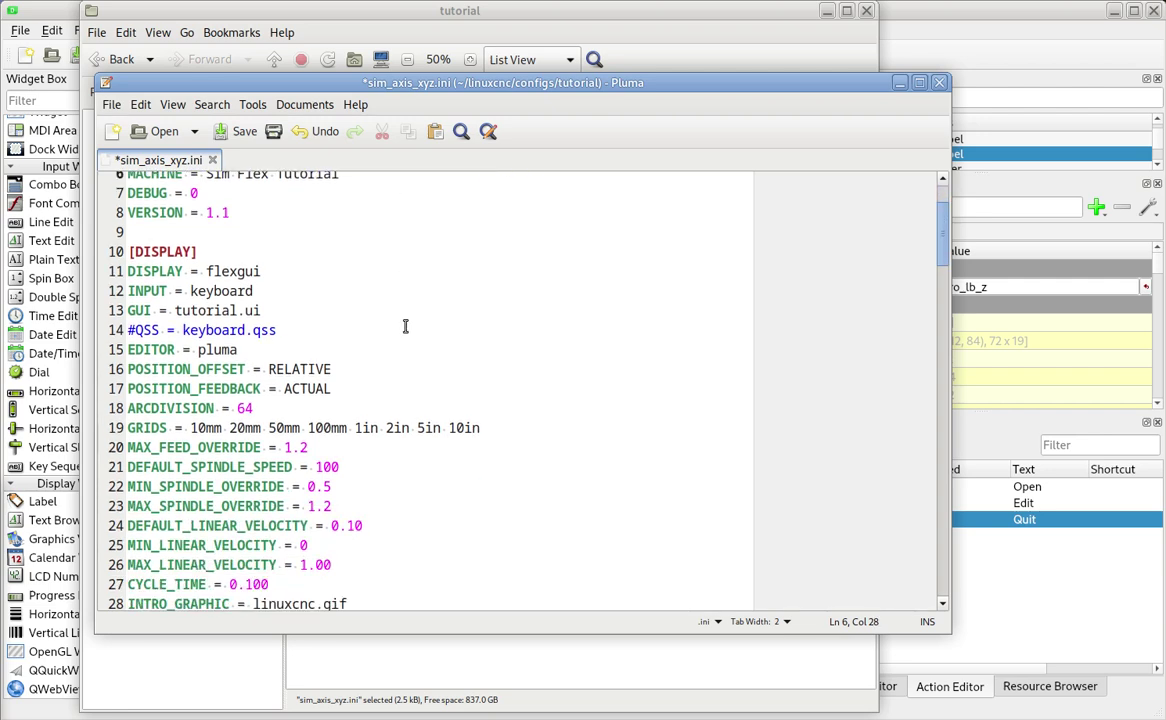
{"action": "left_click", "coordinate": [240, 131]}
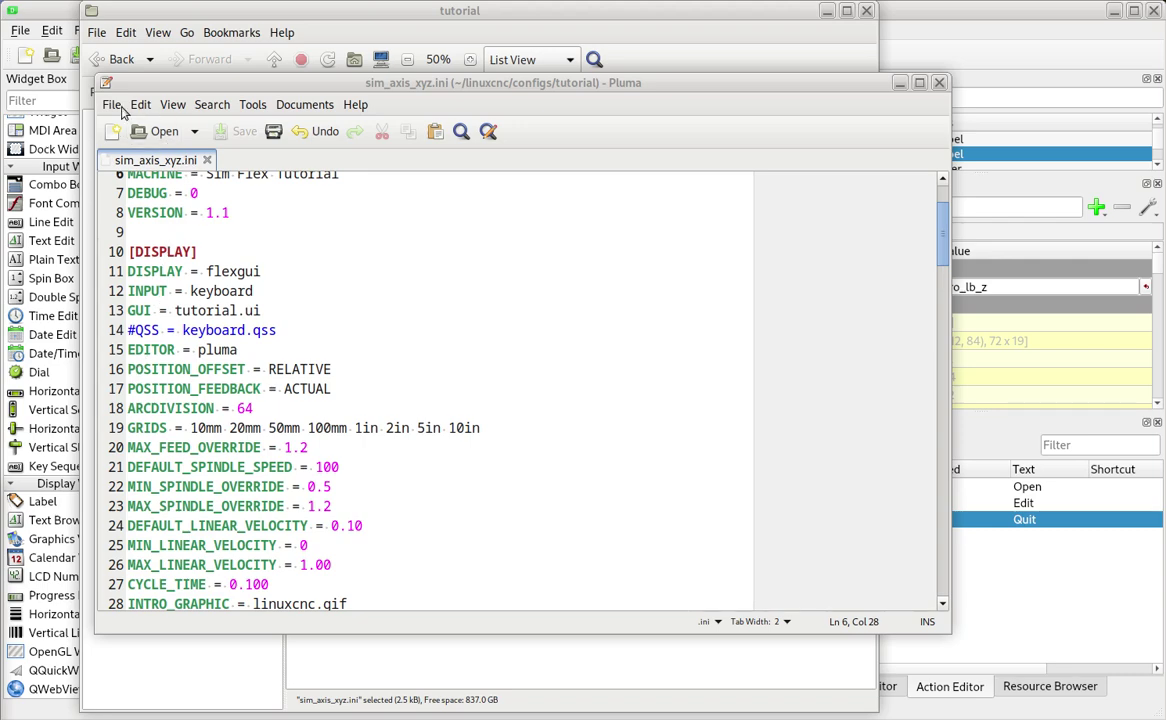
Save a copy of the configuration as flex_tutorial.ini in the configs/tutorial folder.
{"action": "left_click", "coordinate": [111, 105]}
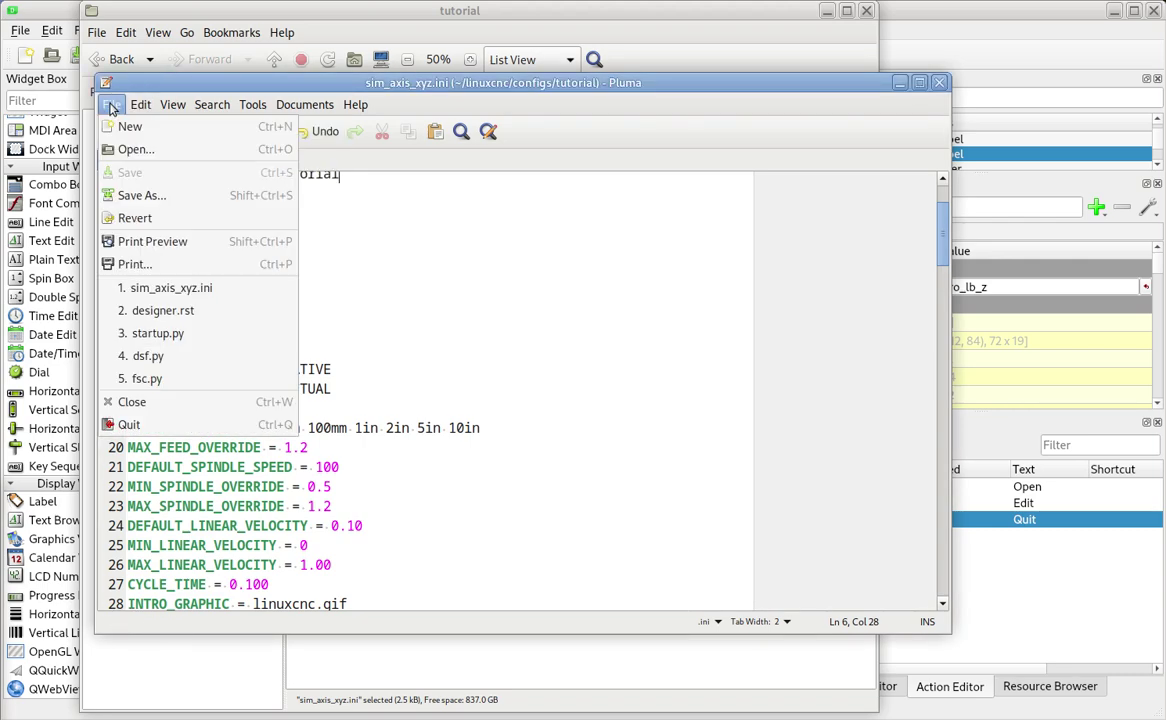
{"action": "left_click", "coordinate": [134, 195]}
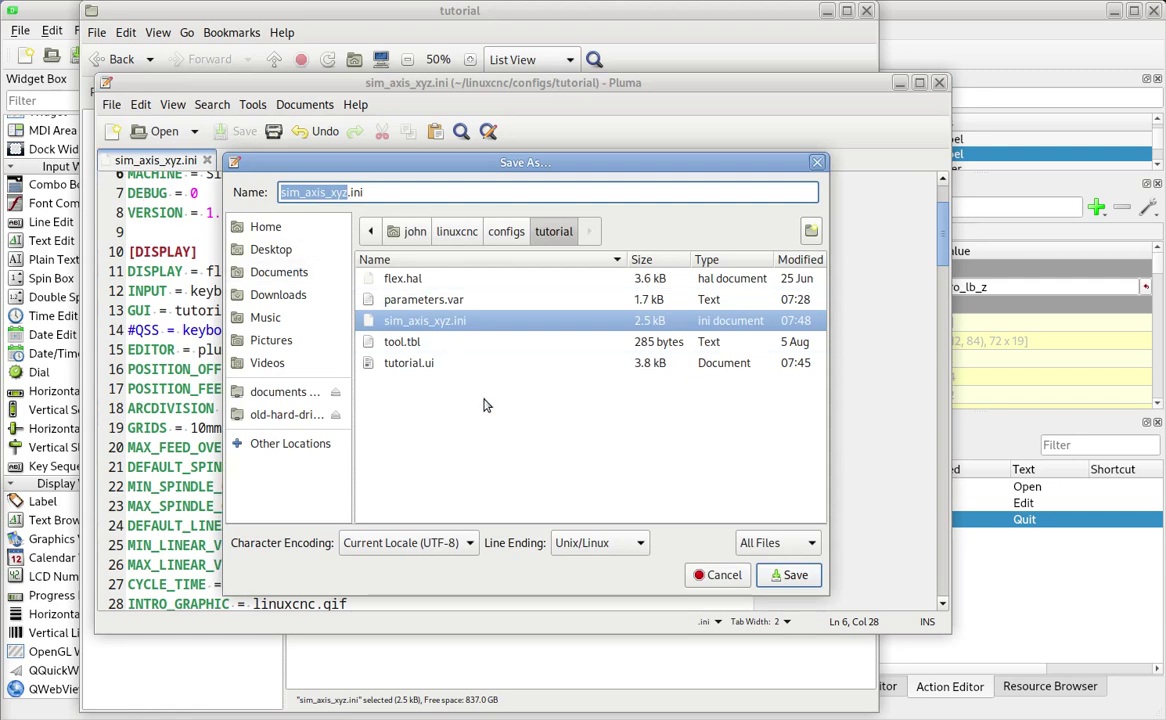
{"action": "type", "text": "tuto"}
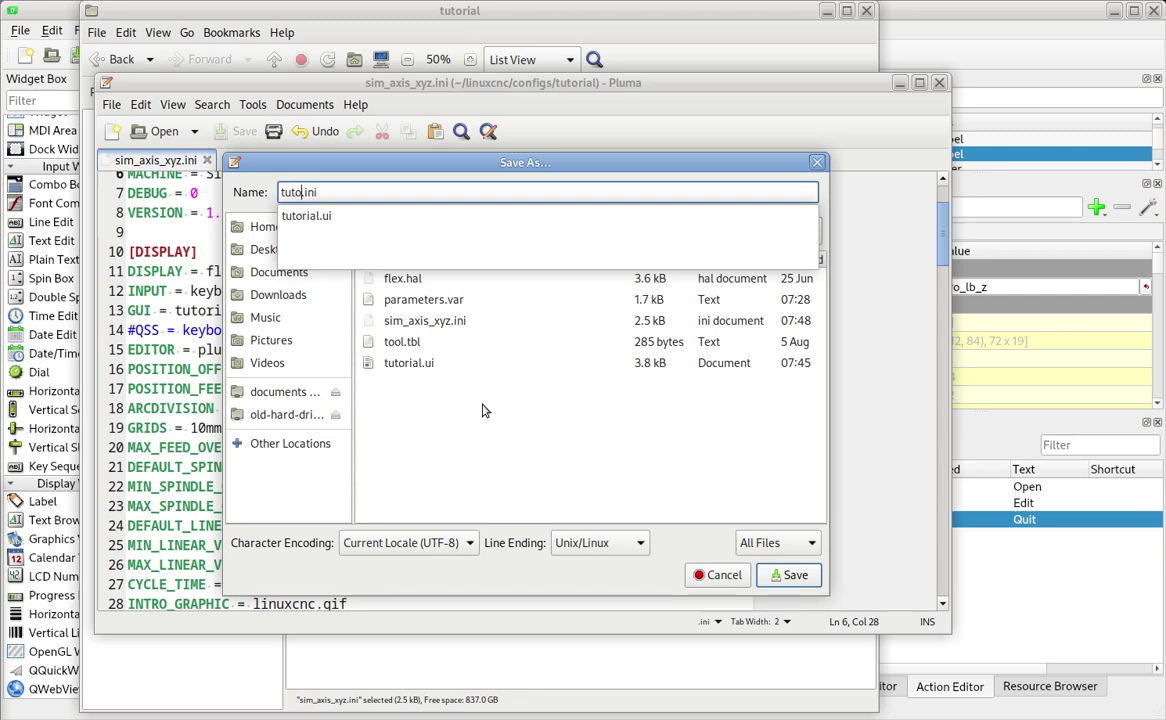
{"action": "key", "text": "BackSpace"}
{"action": "key", "text": "BackSpace"}
{"action": "key", "text": "BackSpace"}
{"action": "key", "text": "BackSpace"}
{"action": "type", "text": "flex_tut"}
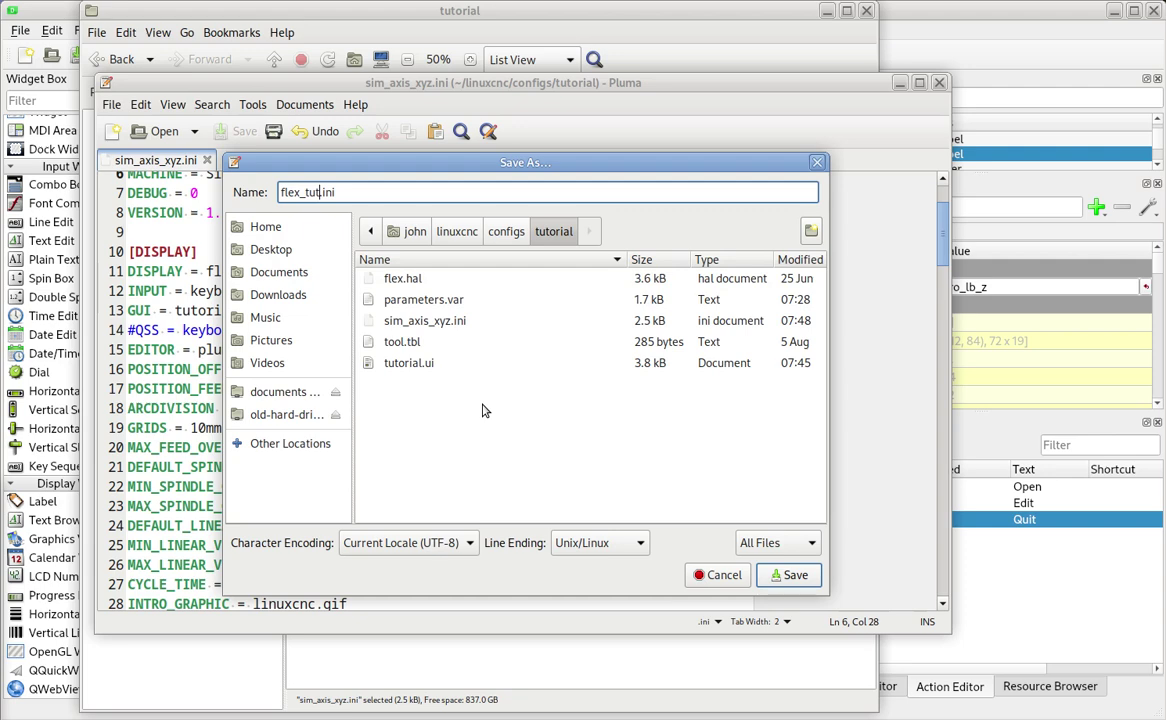
{"action": "type", "text": "orial"}
{"action": "key", "text": "Return"}
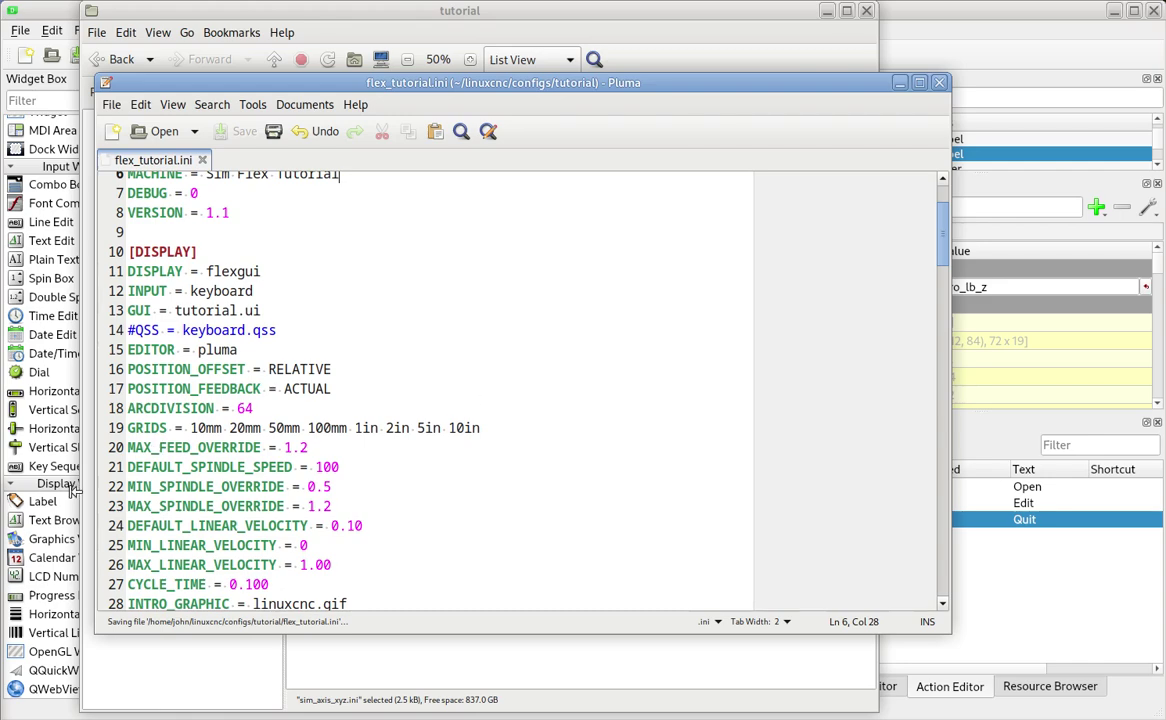
Switch to the file manager and copy sim_hardware.hal from the flex_examples/xyz folder.
{"action": "key", "text": "alt+Tab"}
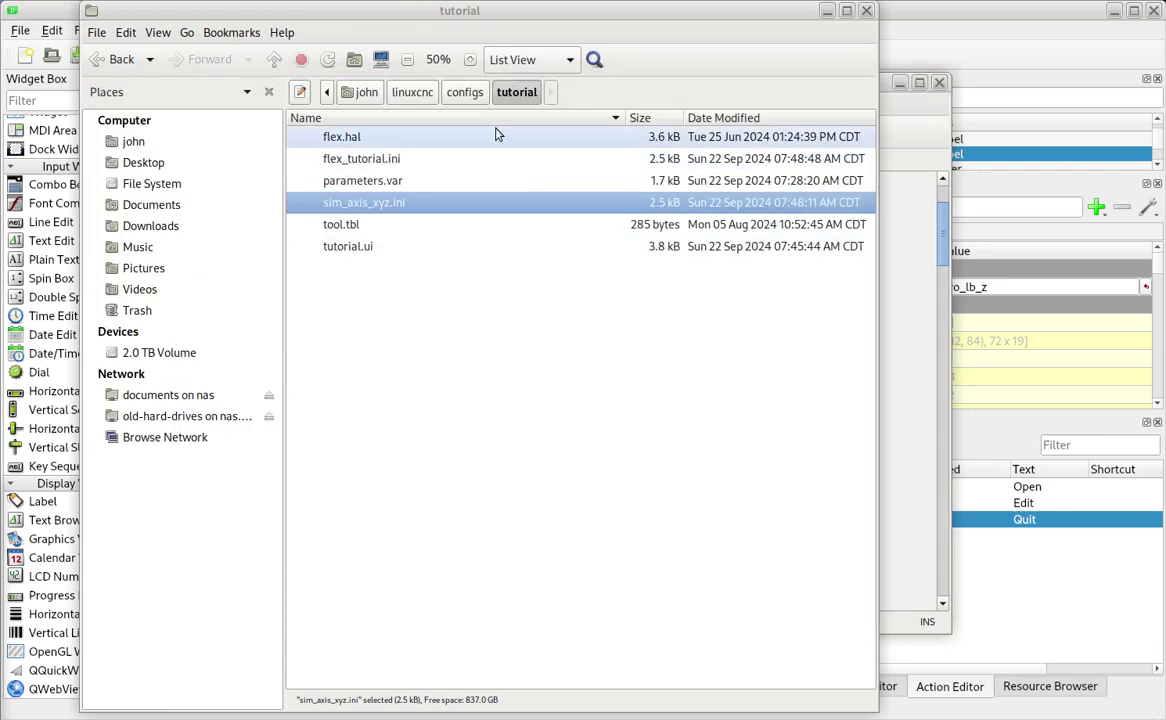
{"action": "left_click", "coordinate": [466, 92]}
{"action": "double_click", "coordinate": [372, 291]}
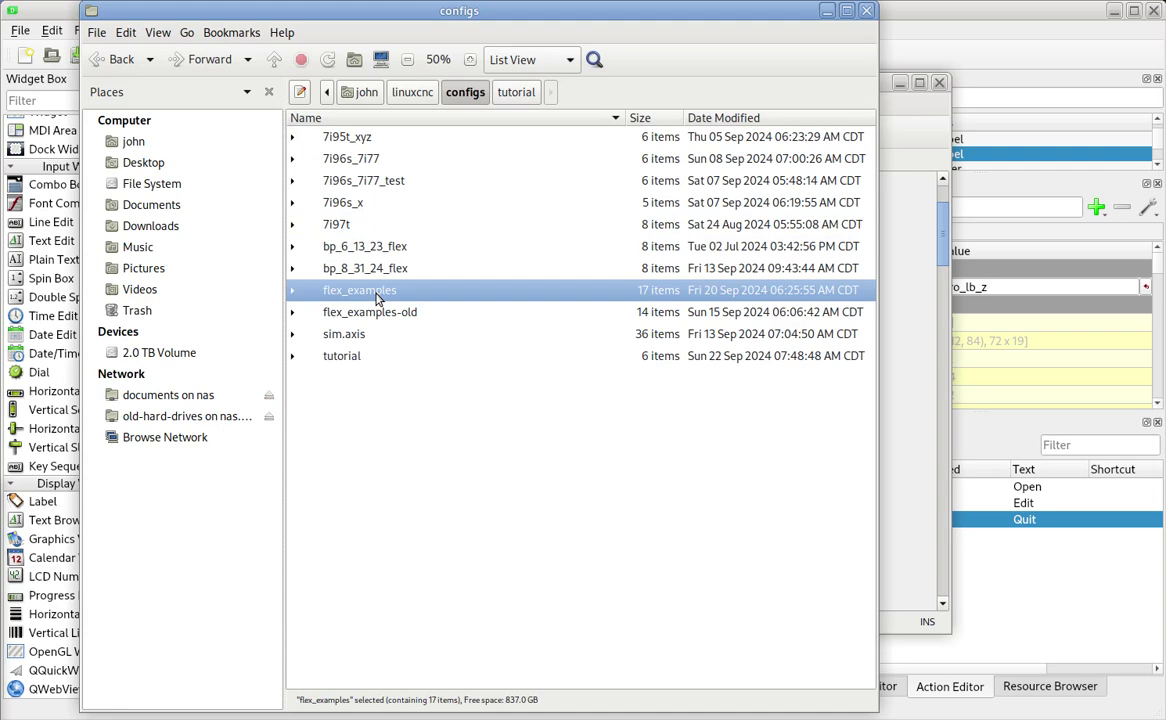
{"action": "double_click", "coordinate": [334, 444]}
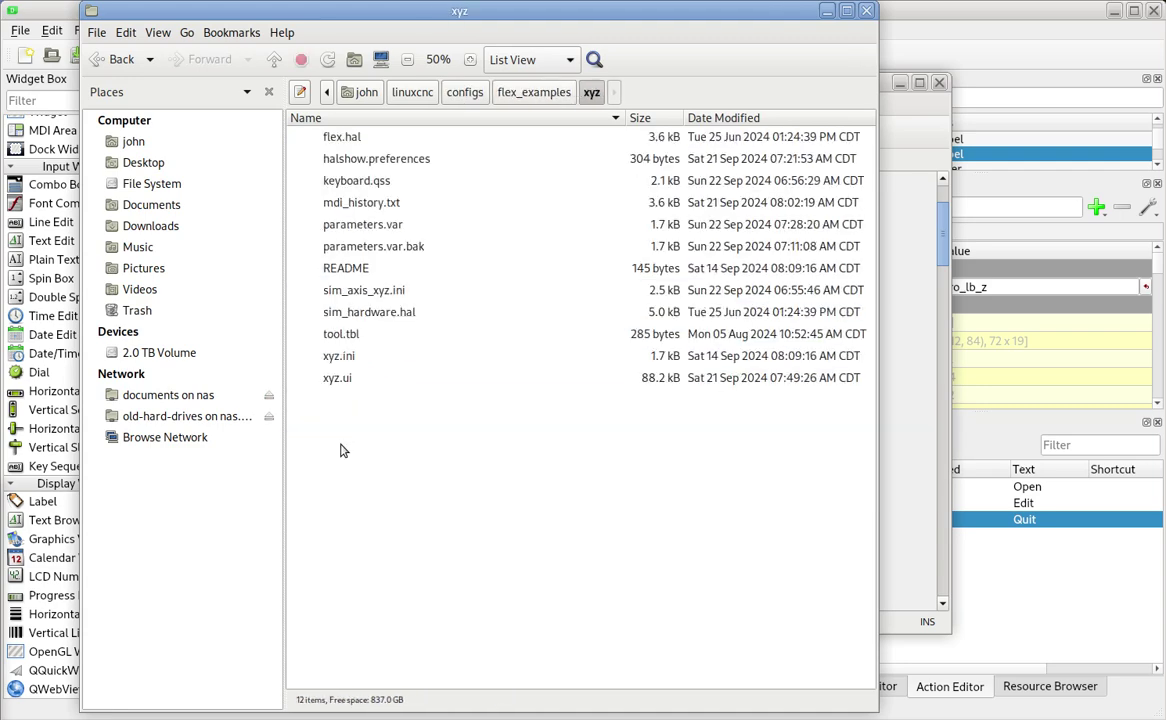
{"action": "right_click", "coordinate": [376, 312]}
{"action": "left_click", "coordinate": [410, 393]}
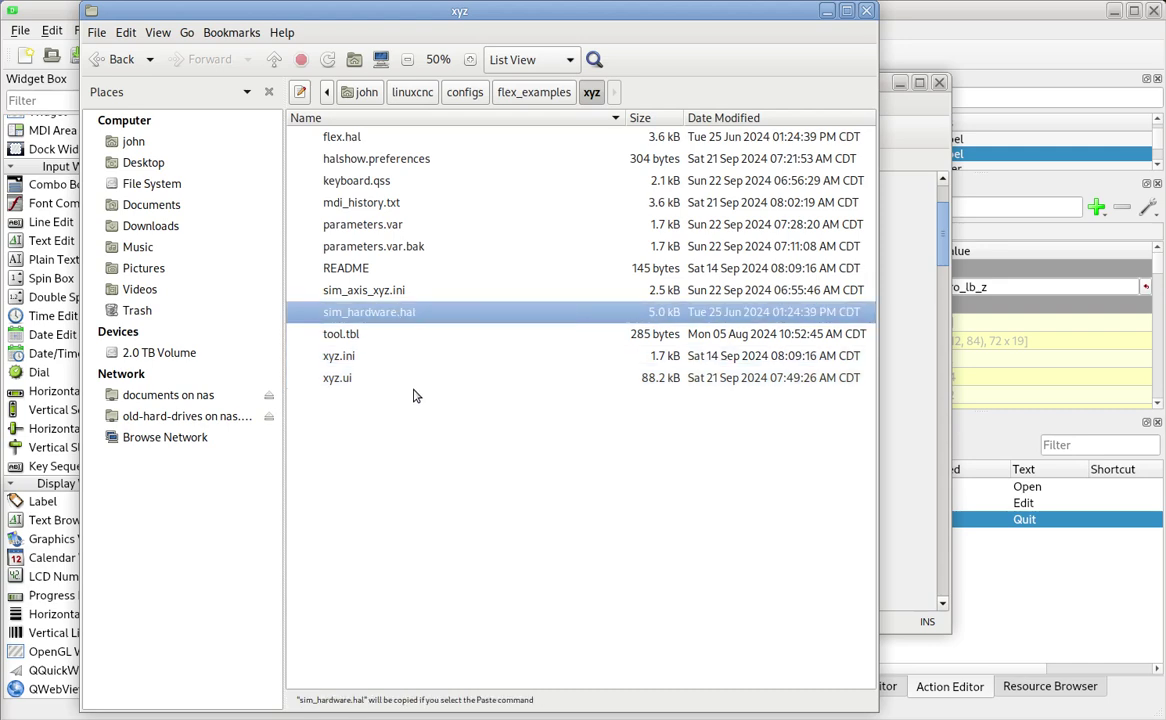
Paste the copied sim_hardware.hal into the configs/tutorial folder.
{"action": "left_click", "coordinate": [474, 95]}
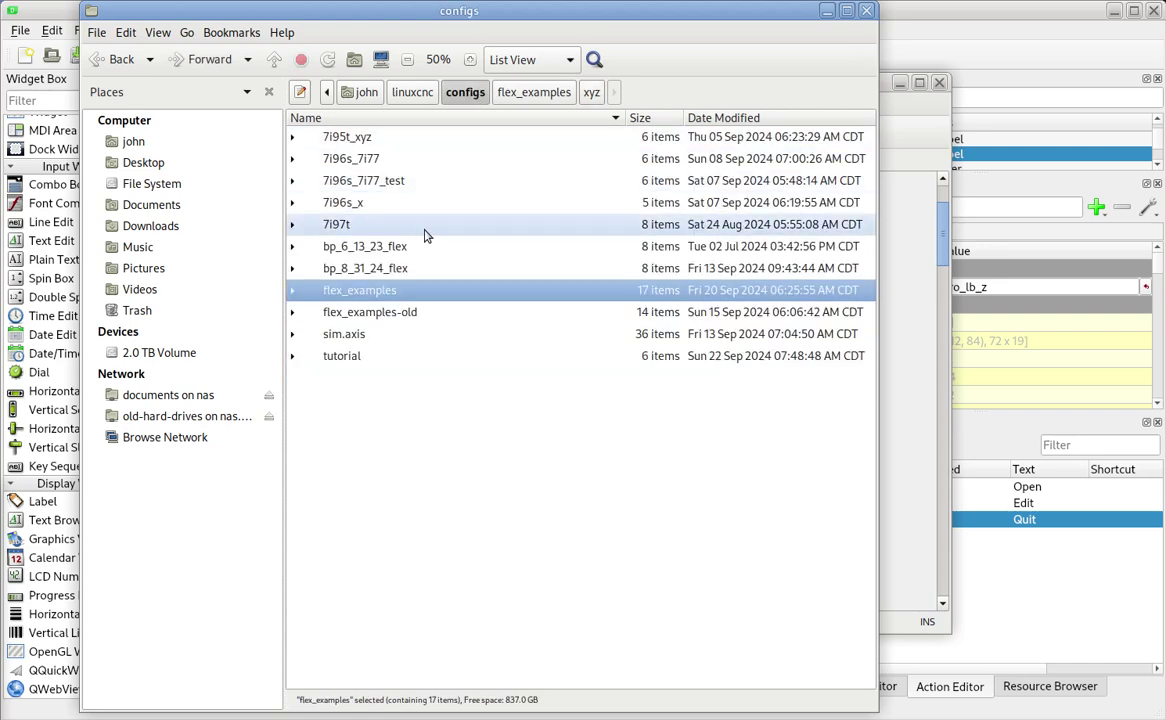
{"action": "double_click", "coordinate": [340, 356]}
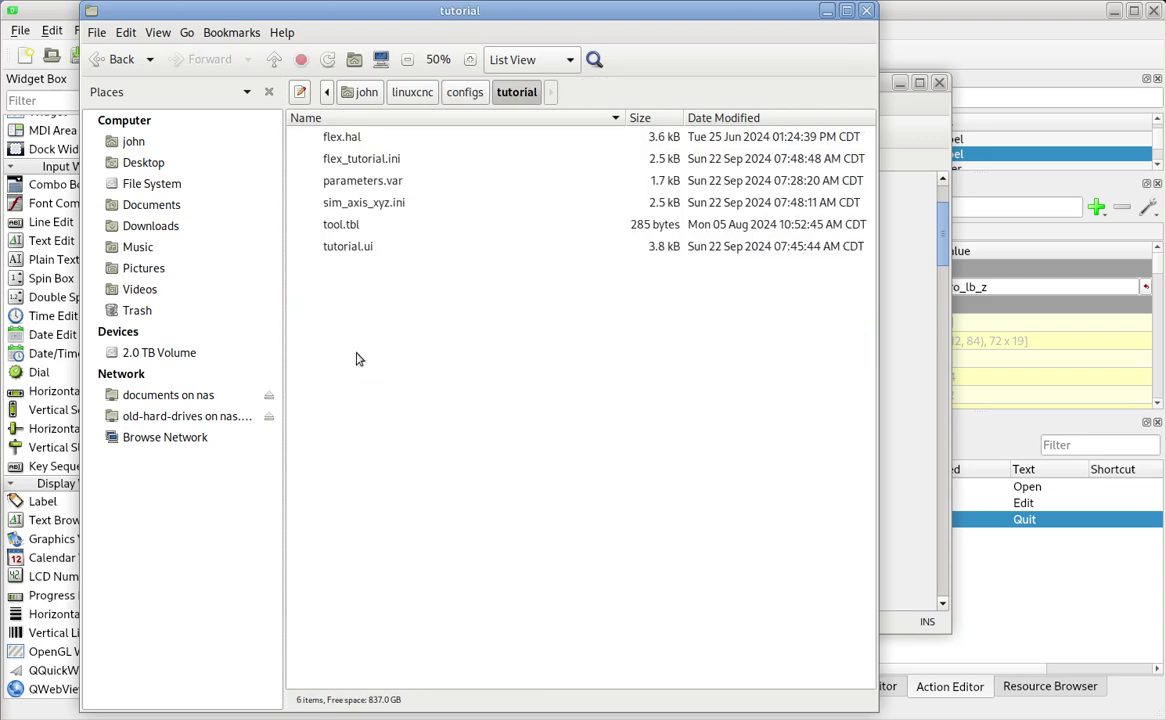
{"action": "right_click", "coordinate": [358, 358]}
{"action": "left_click", "coordinate": [396, 436]}
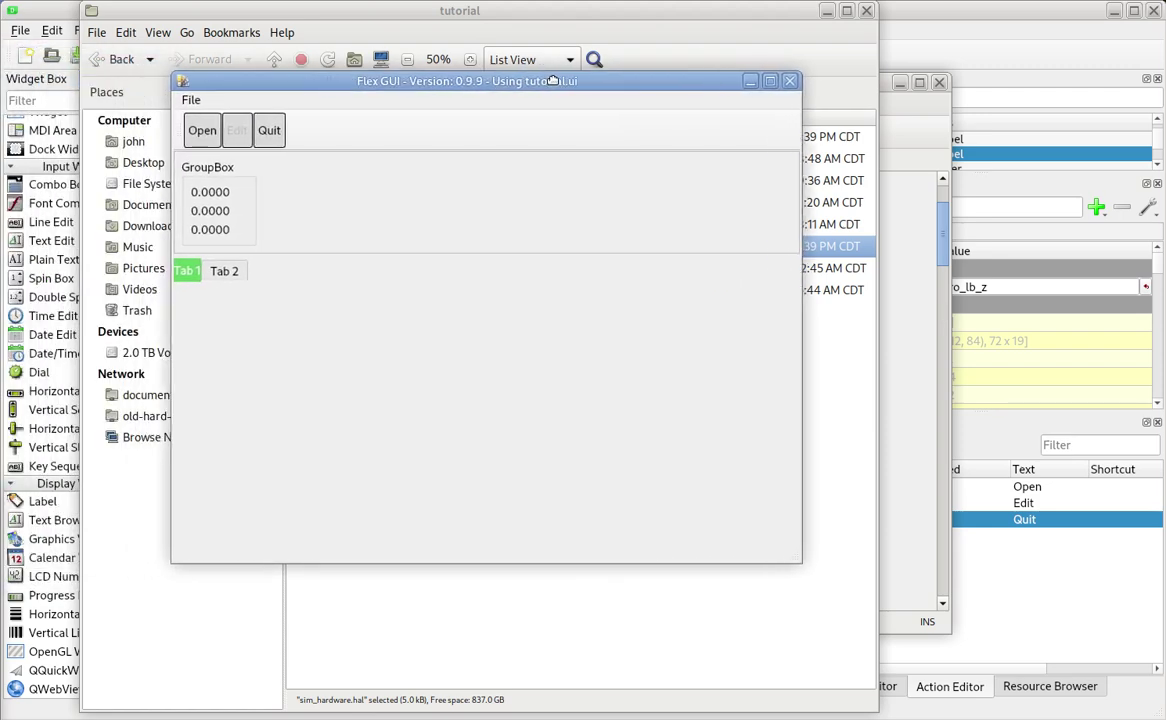
In the running Flex GUI window, load cube.ngc from the nc_files folder, and quit the GUI.
{"action": "left_click", "coordinate": [209, 101]}
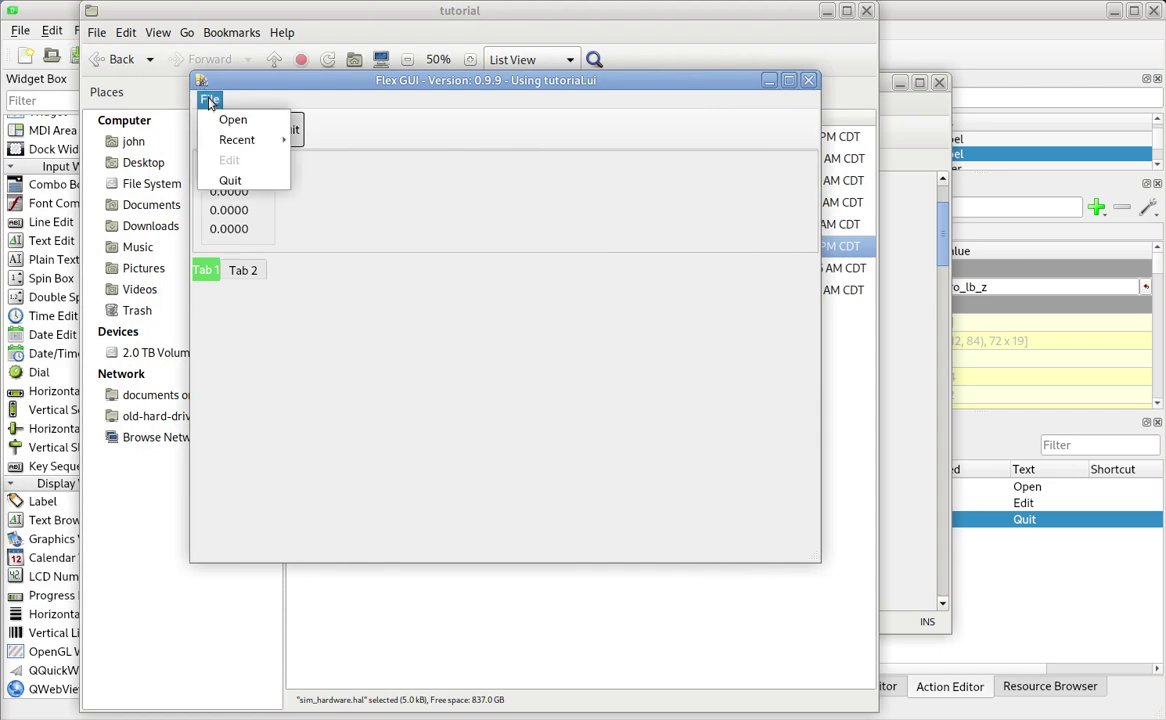
{"action": "left_click", "coordinate": [233, 121]}
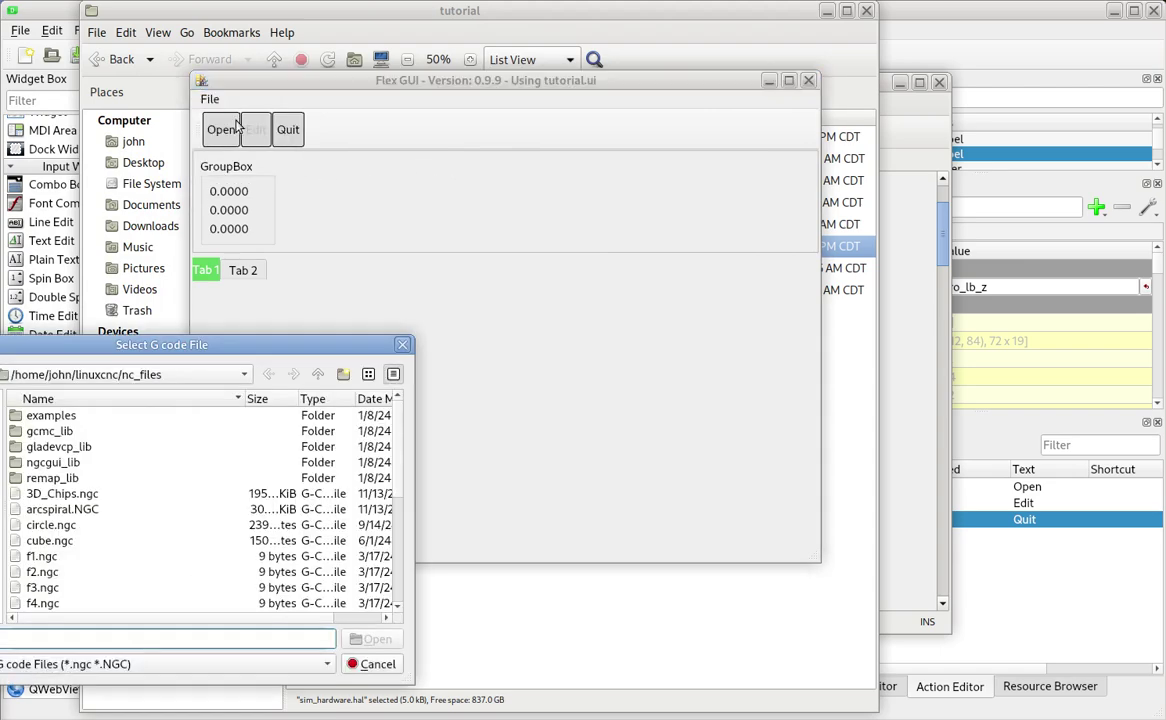
{"action": "left_click_drag", "start_coordinate": [248, 352], "coordinate": [403, 254]}
{"action": "left_click", "coordinate": [216, 442]}
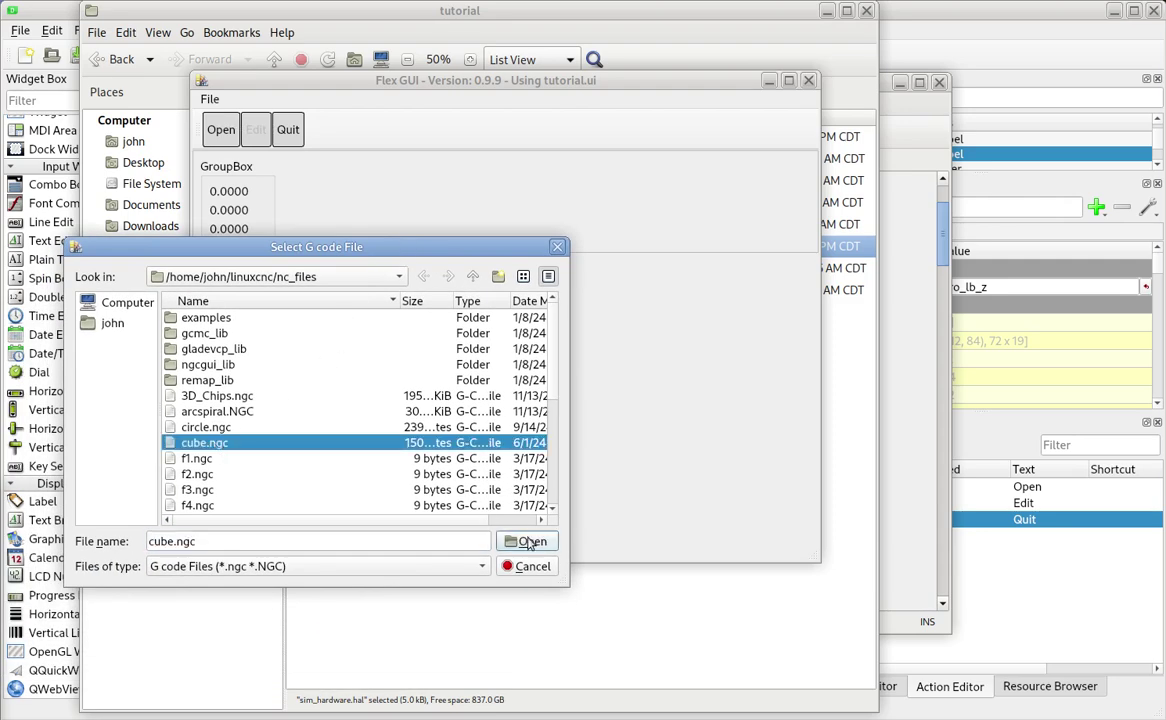
{"action": "left_click", "coordinate": [527, 541]}
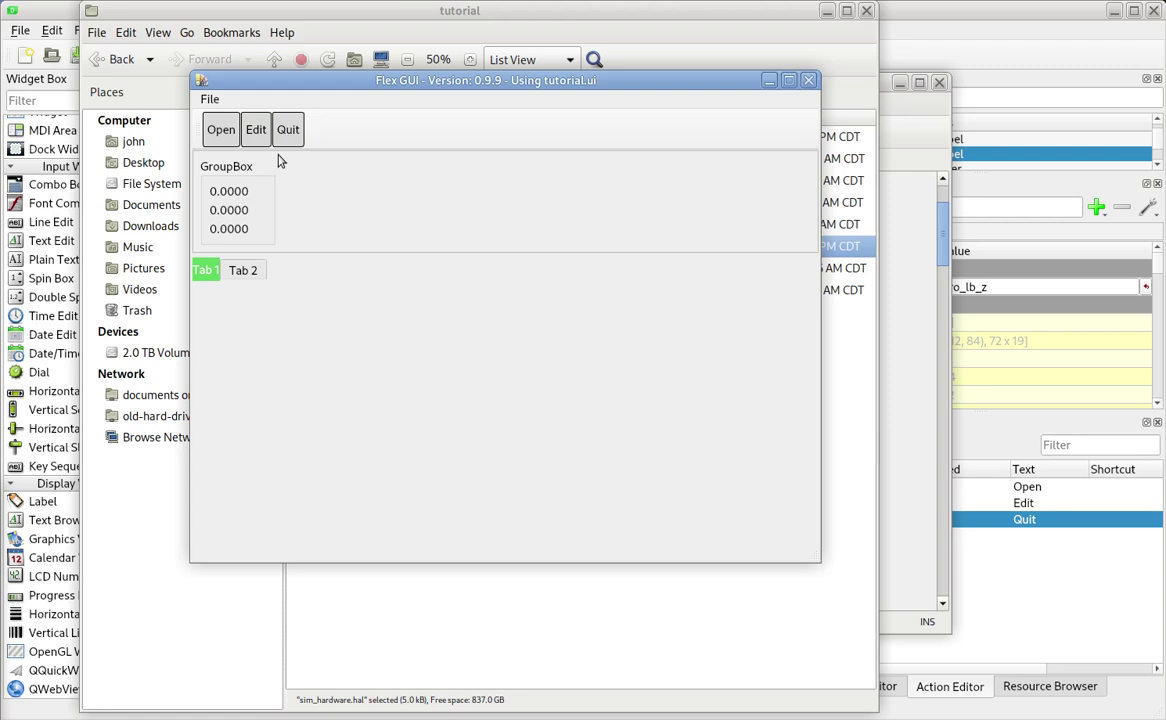
{"action": "left_click", "coordinate": [289, 131]}
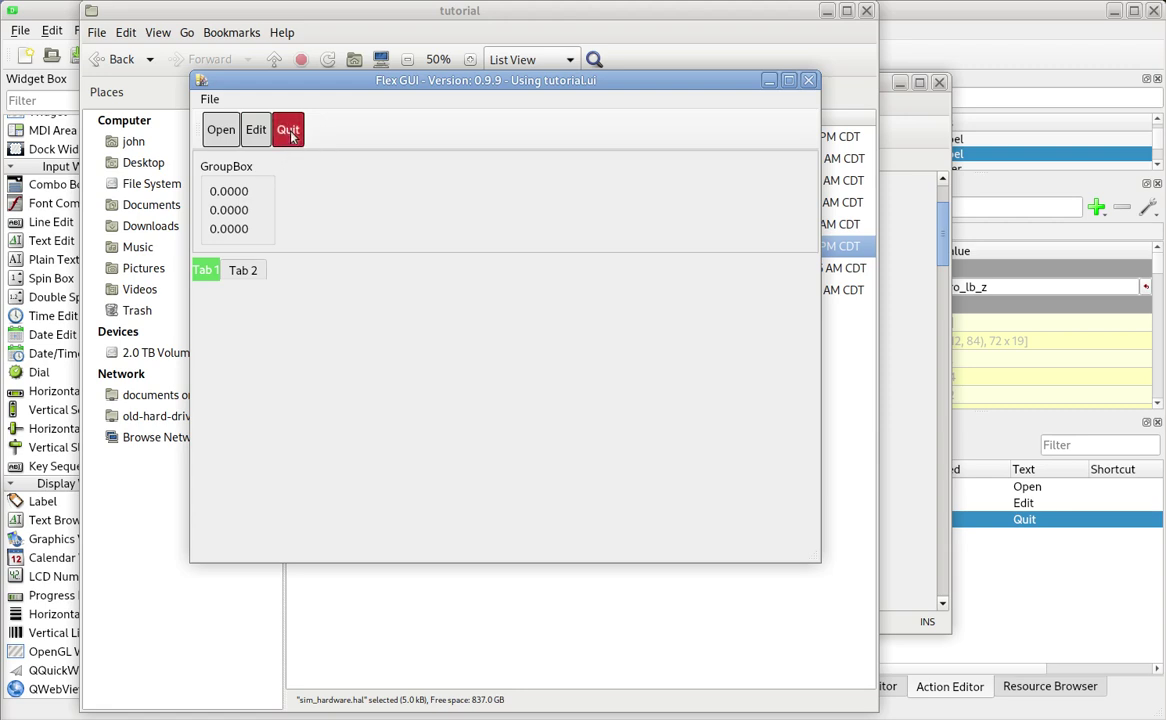